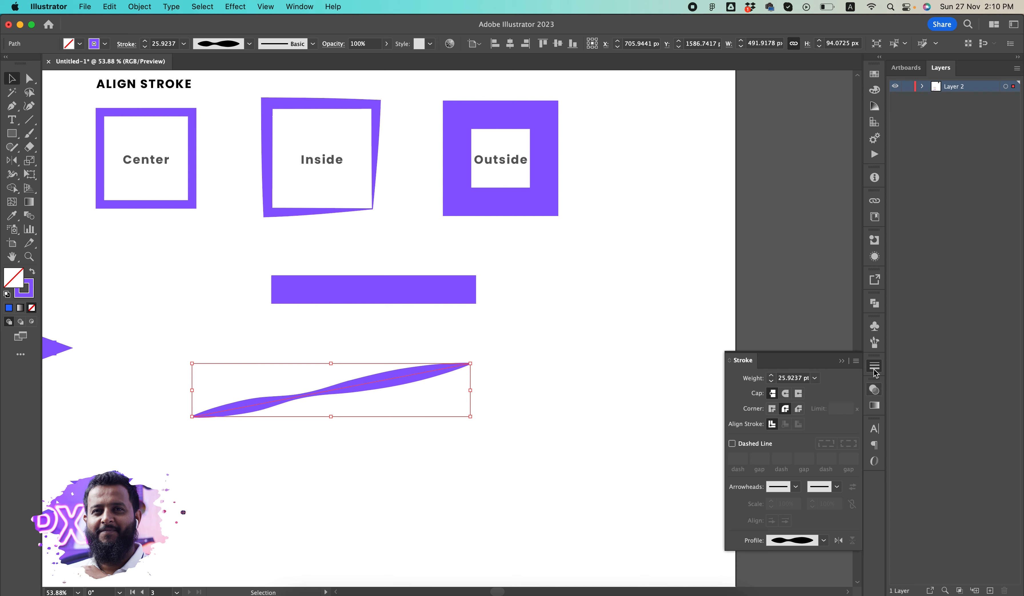
Move the wavy purple line lower on the artboard and lengthen the purple bar above it to about 672 px
{"action": "left_click", "coordinate": [875, 343]}
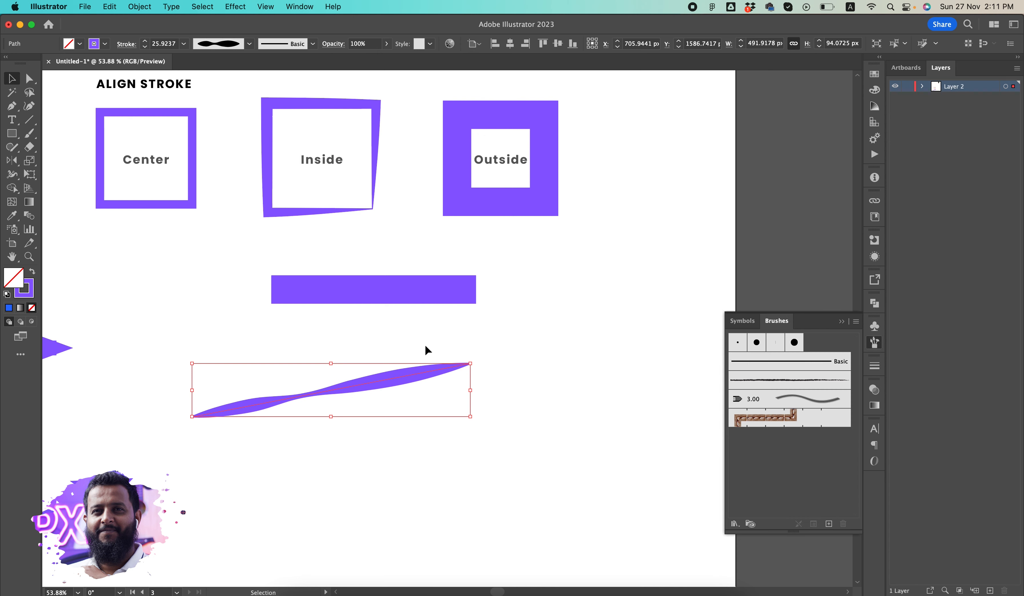
{"action": "left_click_drag", "start_coordinate": [388, 383], "coordinate": [361, 448]}
{"action": "left_click", "coordinate": [402, 330]}
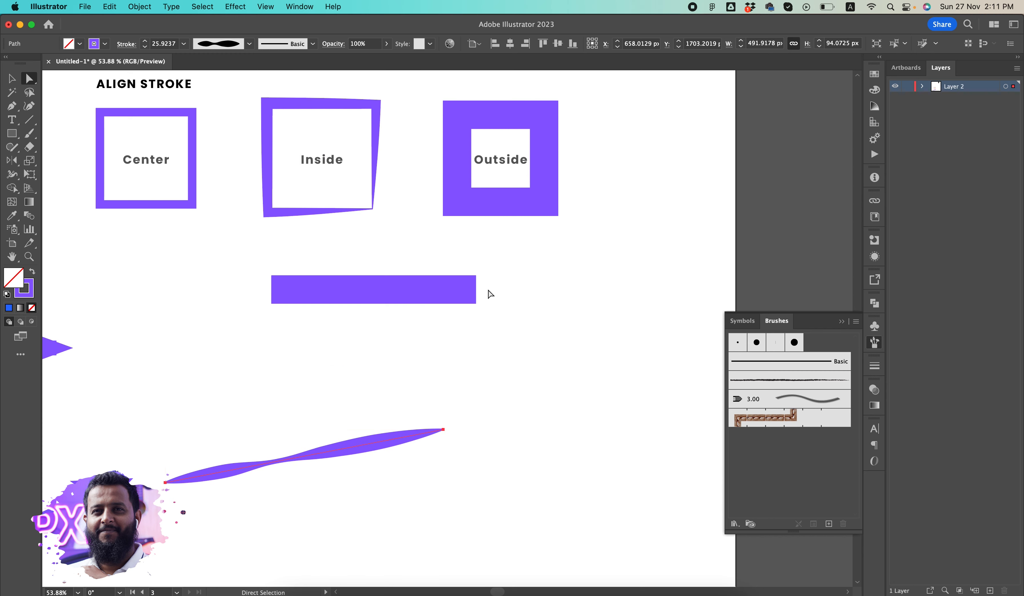
{"action": "key", "text": "a"}
{"action": "mouse_move", "coordinate": [476, 290]}
{"action": "left_mouse_down"}
{"action": "mouse_move", "coordinate": [649, 293]}
{"action": "mouse_move", "coordinate": [424, 316]}
{"action": "left_mouse_up"}
{"action": "key", "text": "v"}
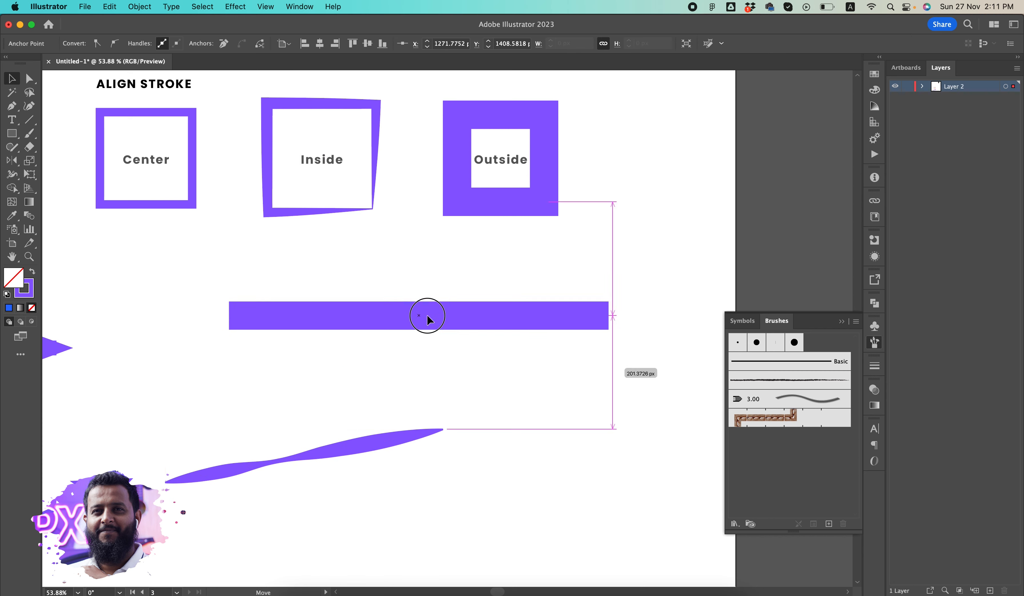
Reduce the purple bar's stroke weight to 20 pt
{"action": "left_click", "coordinate": [878, 368]}
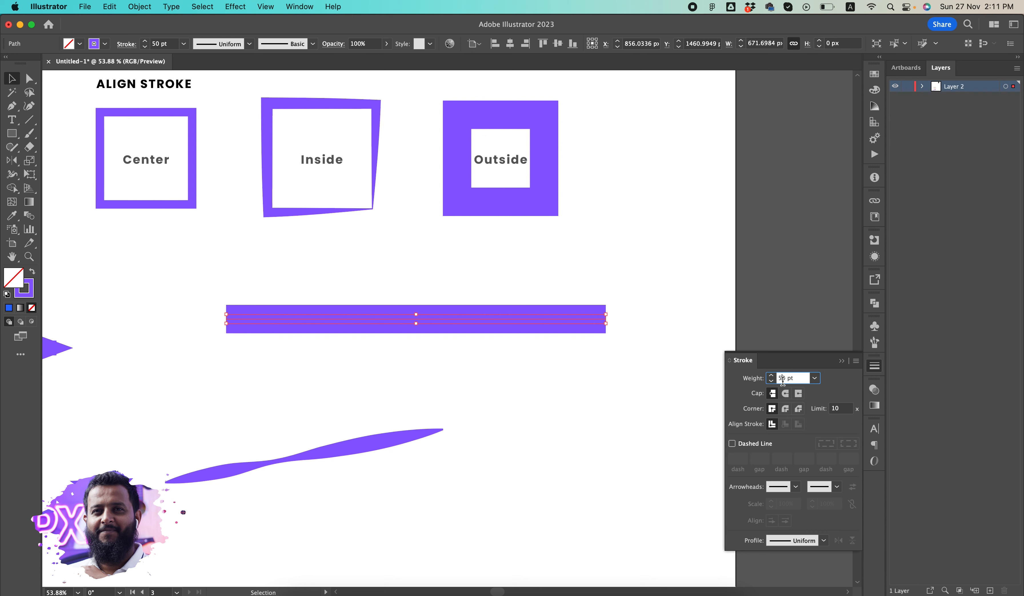
{"action": "key", "text": "shift+Down"}
{"action": "key", "text": "shift+Down"}
{"action": "key", "text": "shift+Down"}
{"action": "left_click_drag", "start_coordinate": [476, 358], "coordinate": [425, 286]}
Apply the rough charcoal-style art brush to the horizontal line and set its stroke weight to 9 pt
{"action": "left_click", "coordinate": [876, 342]}
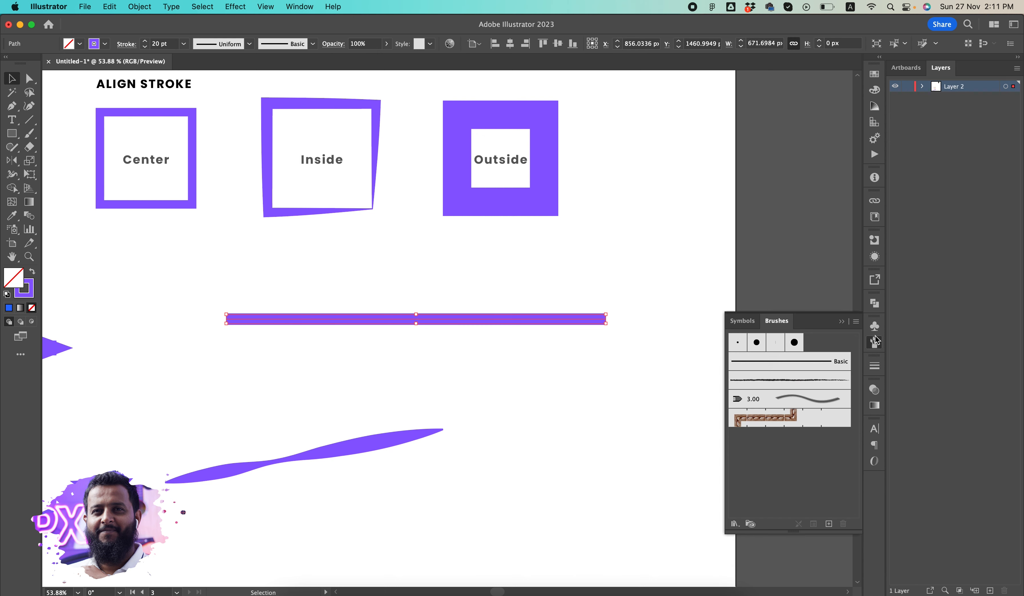
{"action": "left_click", "coordinate": [794, 381]}
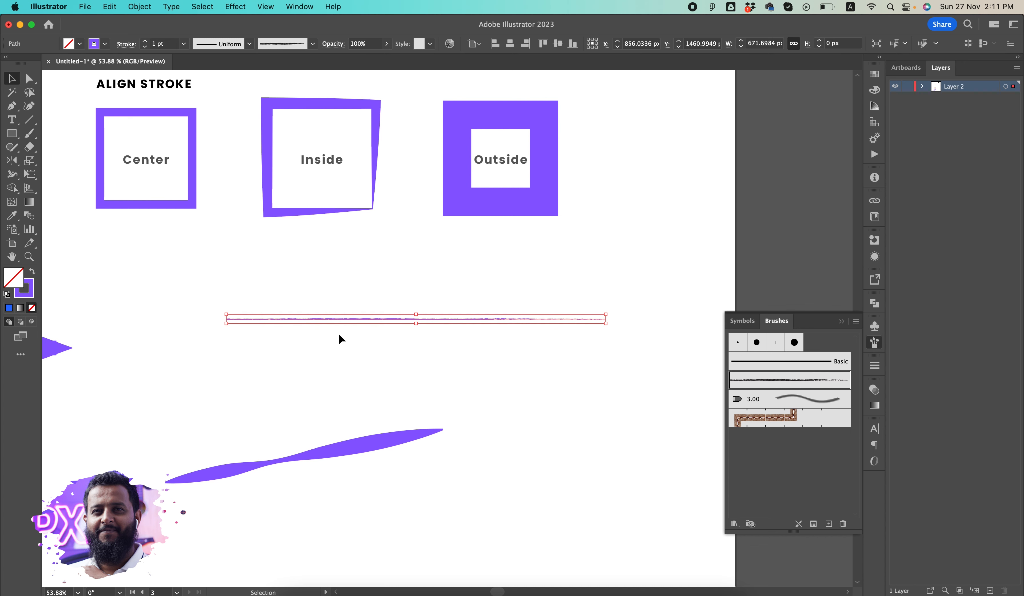
{"action": "left_click", "coordinate": [874, 369]}
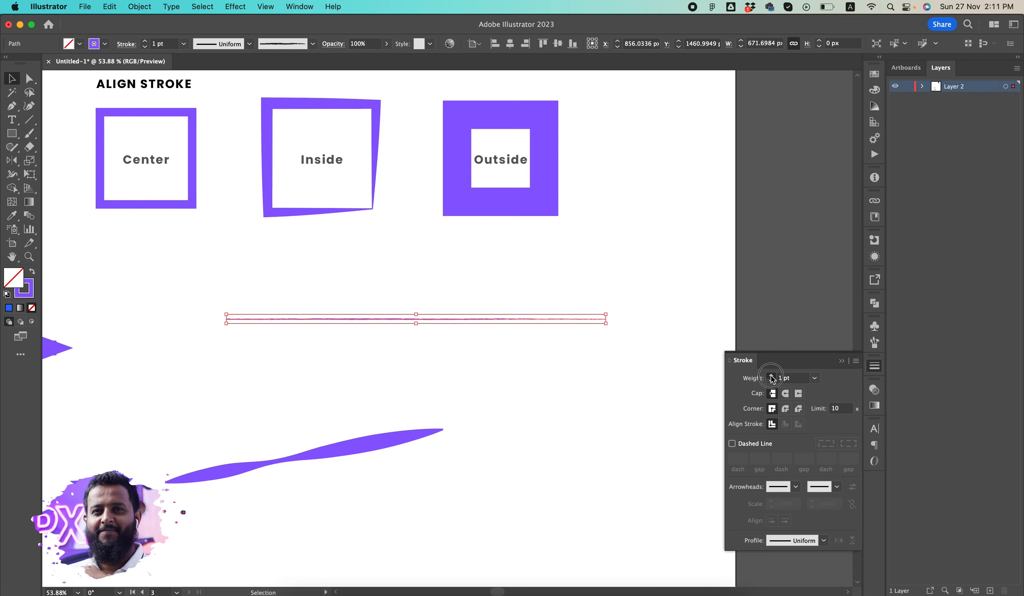
{"action": "left_click", "coordinate": [772, 376]}
{"action": "left_click", "coordinate": [772, 377]}
{"action": "left_click", "coordinate": [772, 376]}
{"action": "left_click", "coordinate": [772, 377]}
{"action": "left_click", "coordinate": [772, 376]}
{"action": "left_click", "coordinate": [772, 377]}
{"action": "left_click", "coordinate": [771, 376]}
{"action": "left_click", "coordinate": [771, 376]}
{"action": "left_click", "coordinate": [501, 384]}
Duplicate the rough brushed line straight below the original
{"action": "left_click_drag", "start_coordinate": [234, 322], "coordinate": [340, 318]}
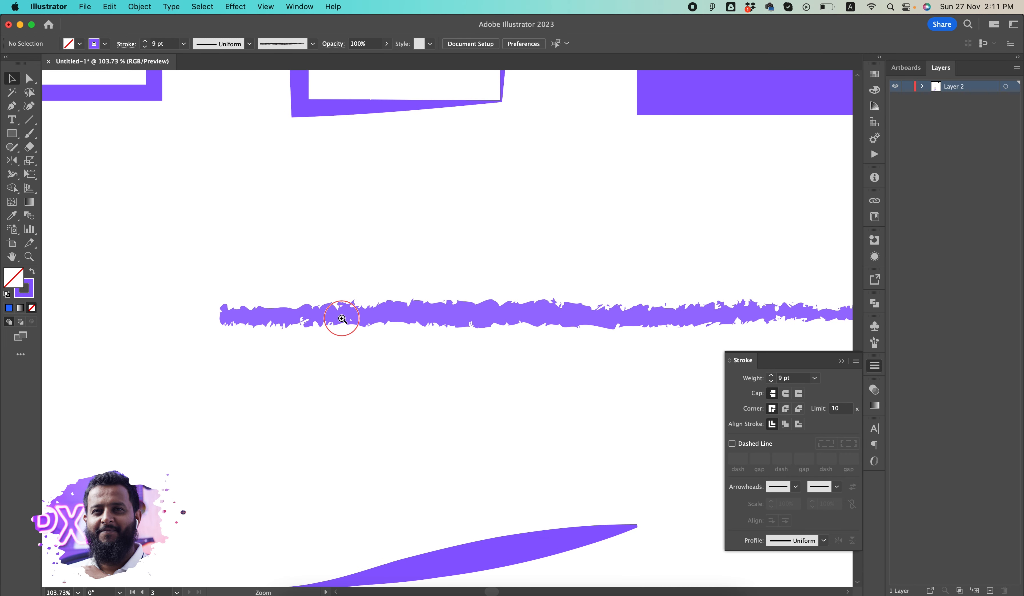
{"action": "left_click_drag", "start_coordinate": [539, 317], "coordinate": [283, 351]}
{"action": "left_click_drag", "start_coordinate": [292, 407], "coordinate": [346, 481]}
{"action": "left_click_drag", "start_coordinate": [364, 251], "coordinate": [373, 339]}
{"action": "left_click", "coordinate": [444, 388]}
{"action": "left_click_drag", "start_coordinate": [441, 410], "coordinate": [405, 337]}
{"action": "left_click_drag", "start_coordinate": [510, 323], "coordinate": [462, 351]}
Delete the wavy line, the zigzag arrow and the straight arrow with the round end
{"action": "left_click_drag", "start_coordinate": [448, 398], "coordinate": [144, 372]}
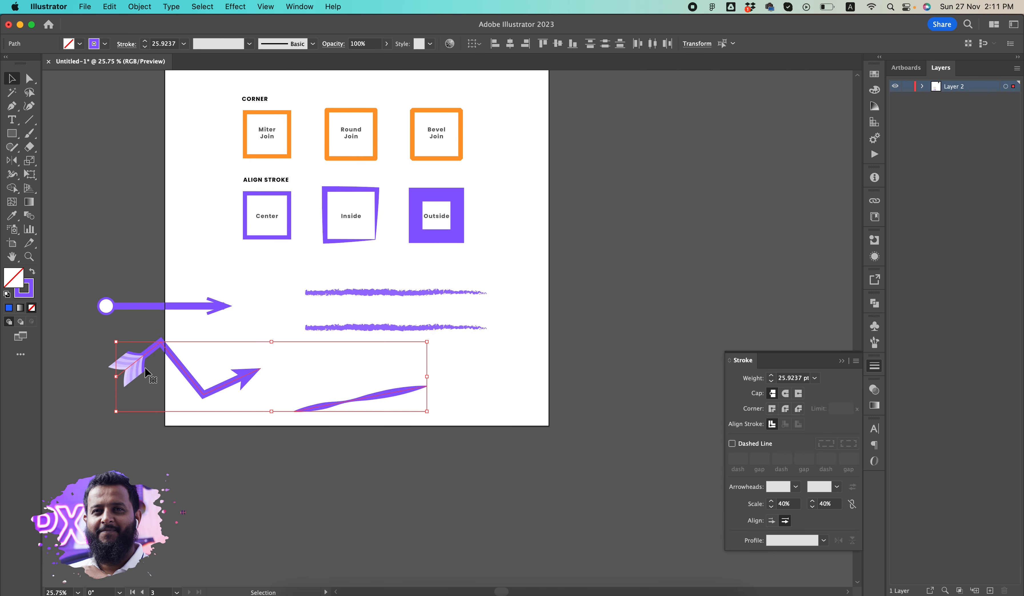
{"action": "key", "text": "Delete"}
{"action": "left_click_drag", "start_coordinate": [159, 282], "coordinate": [209, 318]}
{"action": "key", "text": "Delete"}
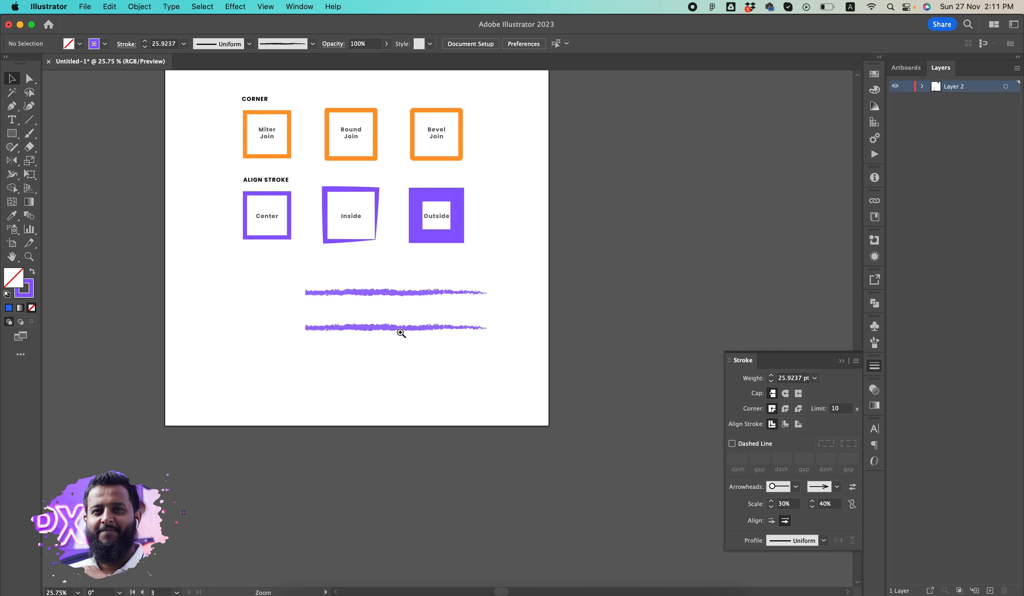
Apply the brown stitched pattern brush to the lower of the two rough lines
{"action": "left_click_drag", "start_coordinate": [415, 330], "coordinate": [485, 331]}
{"action": "left_click_drag", "start_coordinate": [379, 326], "coordinate": [377, 314]}
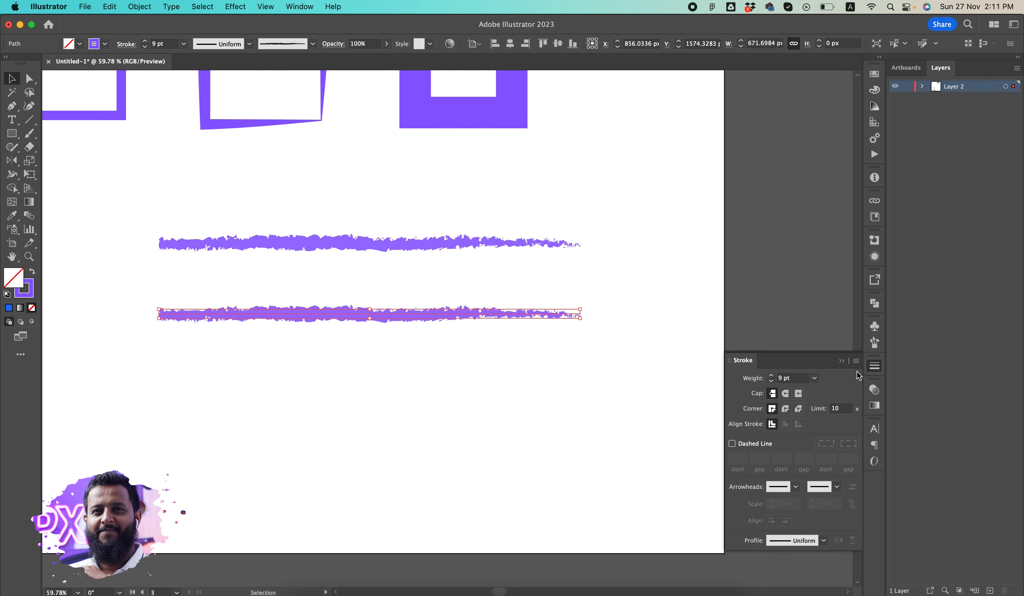
{"action": "left_click", "coordinate": [875, 348]}
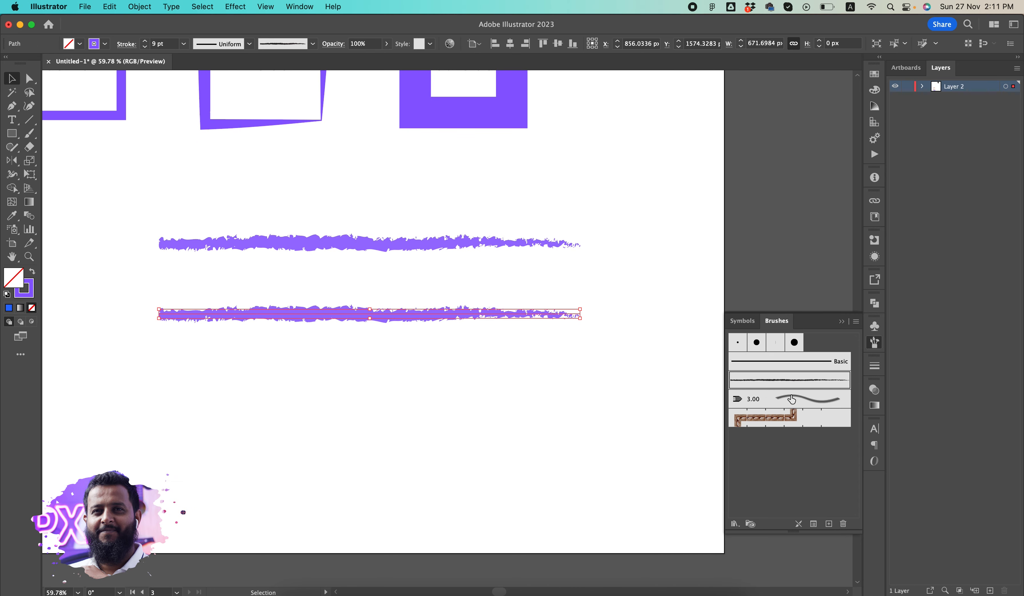
{"action": "left_click", "coordinate": [792, 417]}
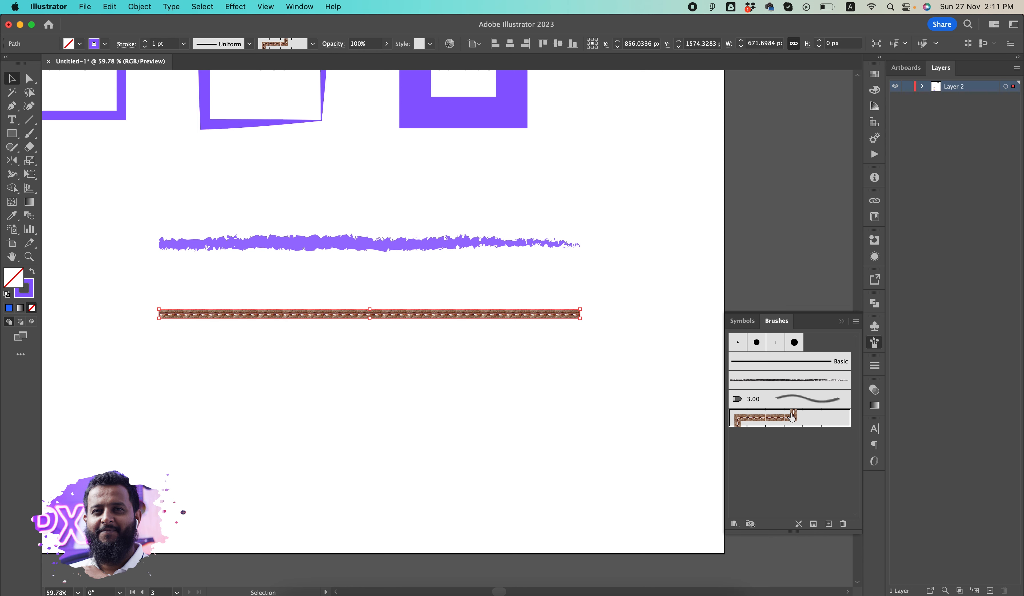
Apply the same brown stitched pattern brush to the Center square under Align Stroke
{"action": "scroll", "coordinate": [370, 379], "scroll_direction": "up", "scroll_amount": 4}
{"action": "scroll", "coordinate": [370, 379], "scroll_direction": "left", "scroll_amount": 3}
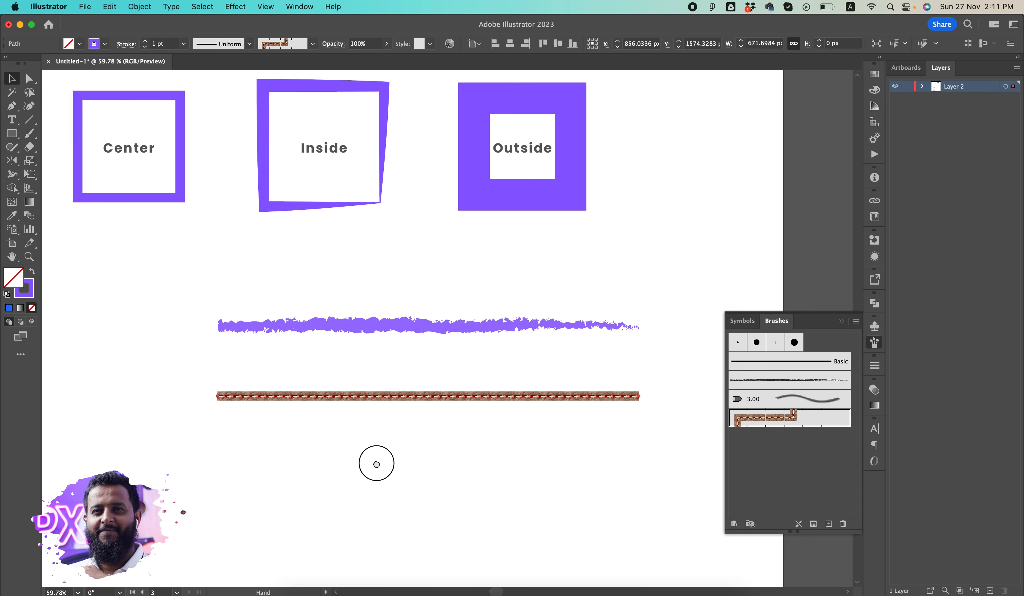
{"action": "key", "text": "a"}
{"action": "left_click", "coordinate": [149, 200]}
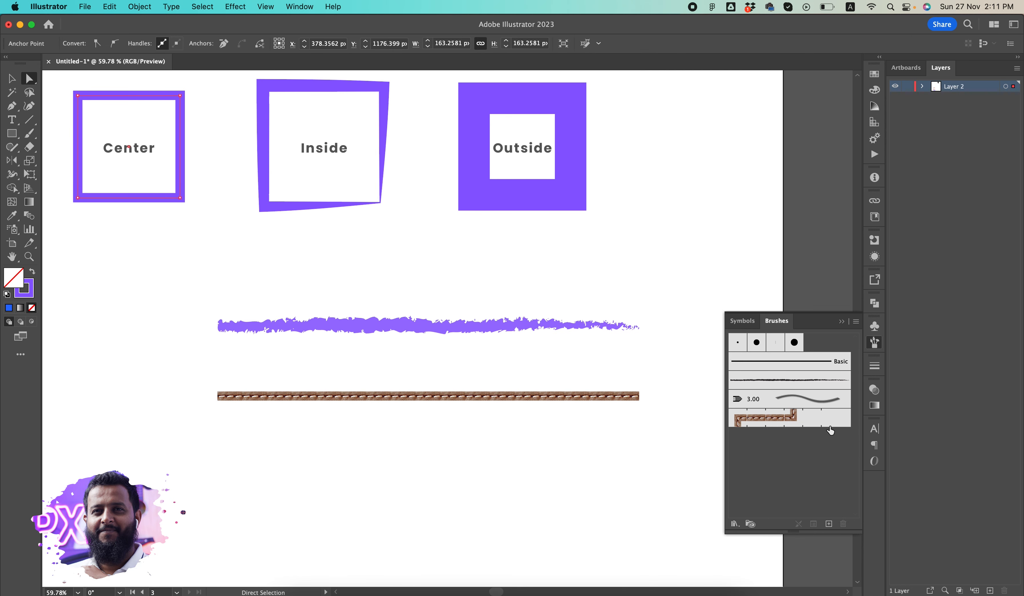
{"action": "left_click", "coordinate": [798, 424]}
{"action": "left_click_drag", "start_coordinate": [163, 236], "coordinate": [342, 390]}
{"action": "mouse_move", "coordinate": [361, 294]}
{"action": "left_mouse_down"}
{"action": "mouse_move", "coordinate": [583, 316]}
{"action": "mouse_move", "coordinate": [516, 471]}
{"action": "left_mouse_up"}
{"action": "left_click_drag", "start_coordinate": [477, 208], "coordinate": [349, 283]}
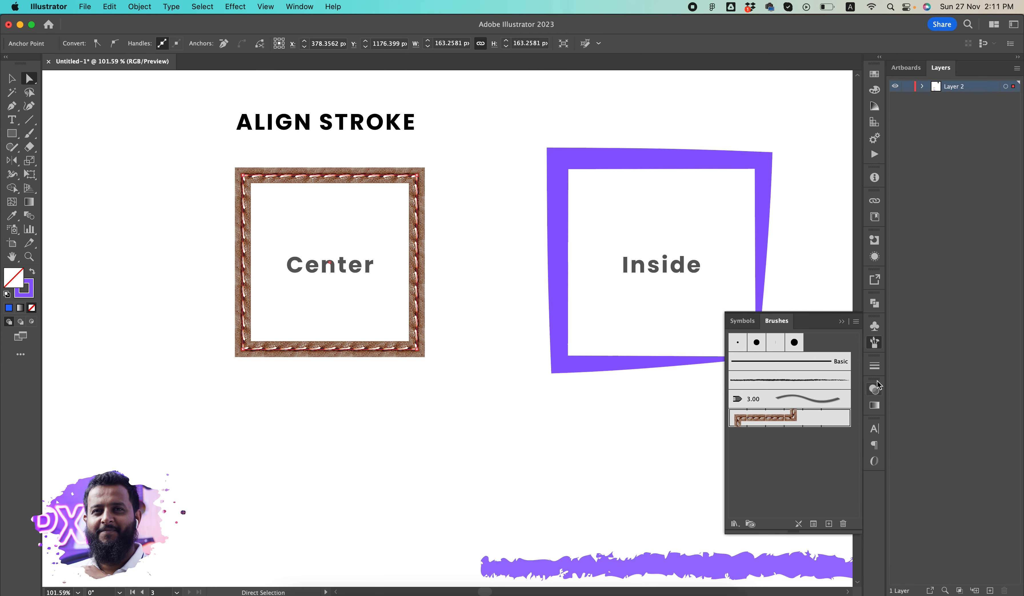
{"action": "key", "text": "v"}
{"action": "mouse_move", "coordinate": [414, 350]}
{"action": "left_mouse_down"}
{"action": "mouse_move", "coordinate": [605, 501]}
{"action": "mouse_move", "coordinate": [146, 407]}
{"action": "mouse_move", "coordinate": [418, 274]}
{"action": "mouse_move", "coordinate": [465, 417]}
{"action": "mouse_move", "coordinate": [129, 235]}
{"action": "left_mouse_up"}
{"action": "key", "text": "super+z"}
Move the brown stitched line slightly up, closer to the rough purple line
{"action": "left_click_drag", "start_coordinate": [354, 279], "coordinate": [381, 279]}
{"action": "left_click_drag", "start_coordinate": [266, 372], "coordinate": [90, 70]}
{"action": "left_click_drag", "start_coordinate": [357, 233], "coordinate": [327, 233]}
{"action": "left_click_drag", "start_coordinate": [345, 299], "coordinate": [442, 371]}
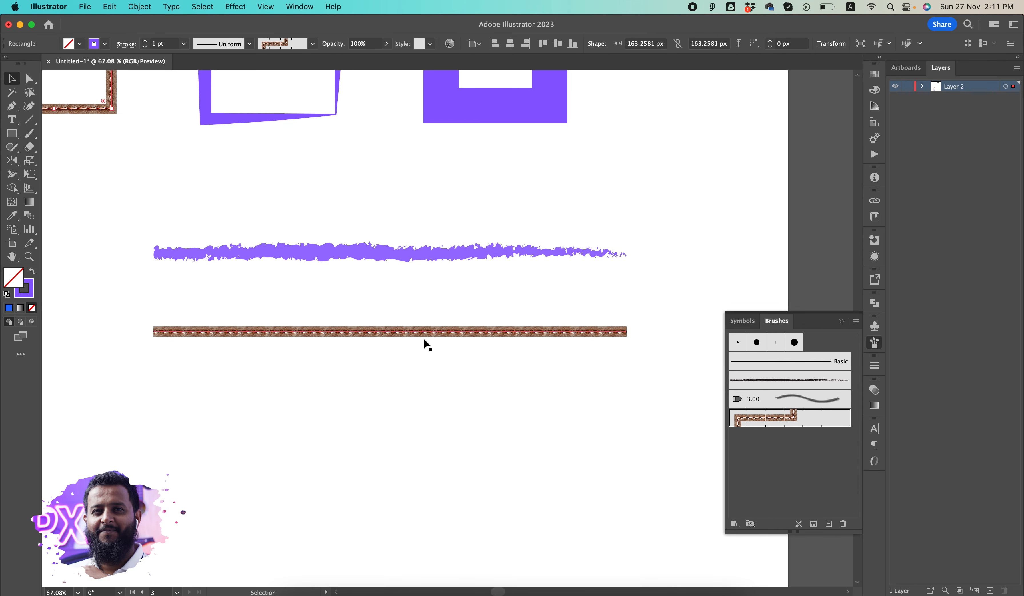
{"action": "left_click_drag", "start_coordinate": [427, 335], "coordinate": [433, 327]}
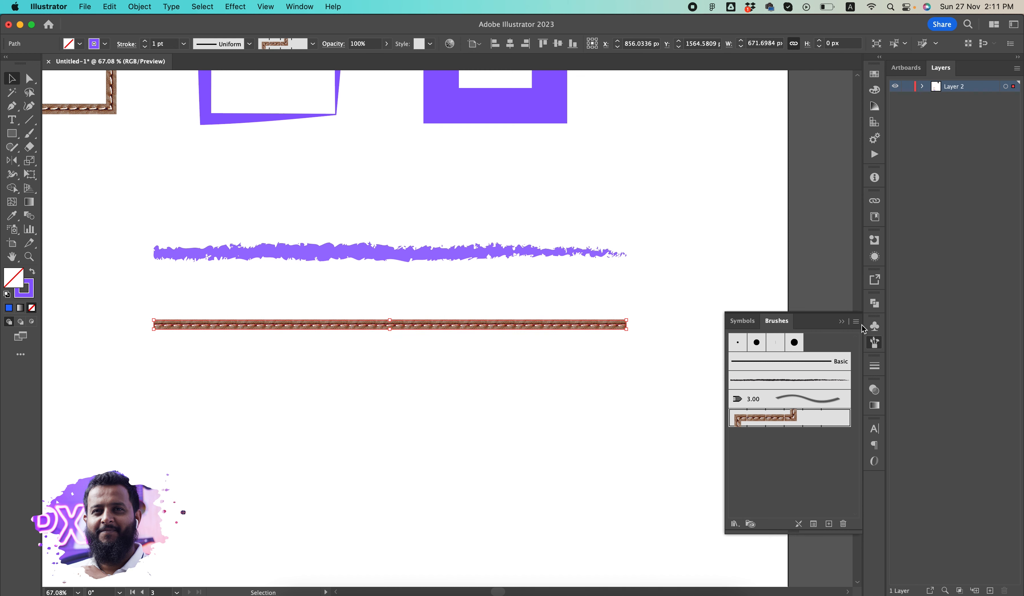
Open the Arrows_Special brush library, place it beside the artwork and enlarge it to show more brushes
{"action": "left_click", "coordinate": [857, 321]}
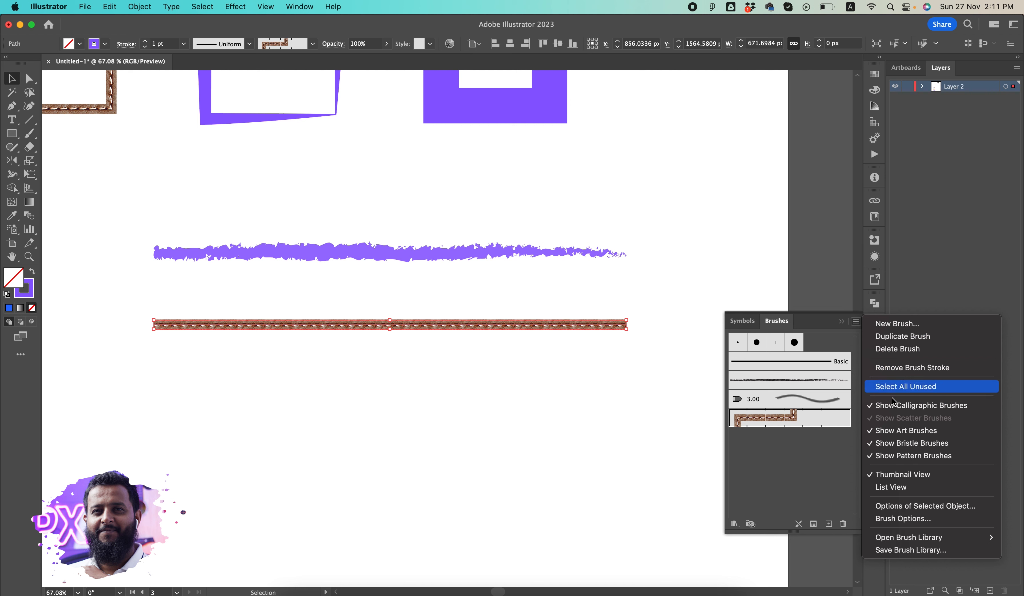
{"action": "mouse_move", "coordinate": [918, 538]}
{"action": "mouse_move", "coordinate": [798, 464]}
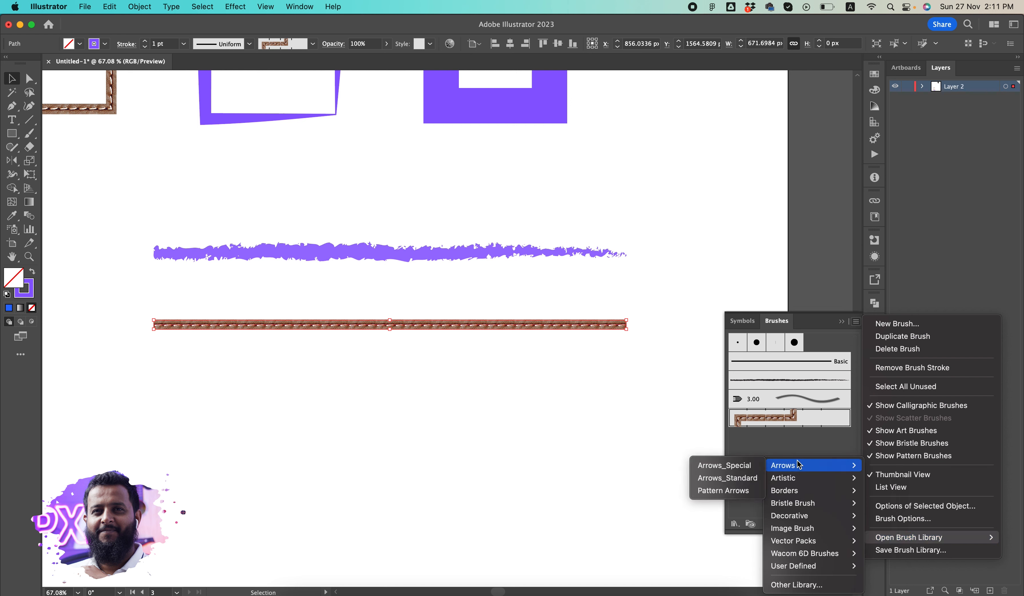
{"action": "left_click", "coordinate": [738, 466]}
{"action": "left_click_drag", "start_coordinate": [537, 289], "coordinate": [780, 123]}
{"action": "left_click_drag", "start_coordinate": [760, 197], "coordinate": [769, 329]}
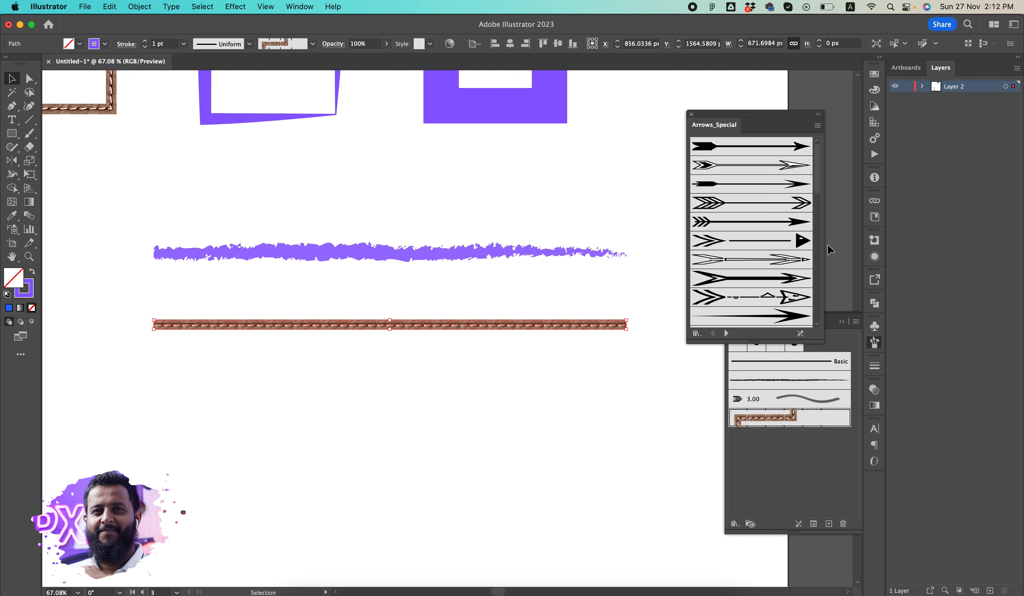
Try several black arrow brushes from Arrows_Special on the lower line, ending with Arrow 2.10
{"action": "left_click", "coordinate": [776, 279]}
{"action": "left_click", "coordinate": [758, 297]}
{"action": "left_click", "coordinate": [757, 221]}
{"action": "left_click", "coordinate": [758, 199]}
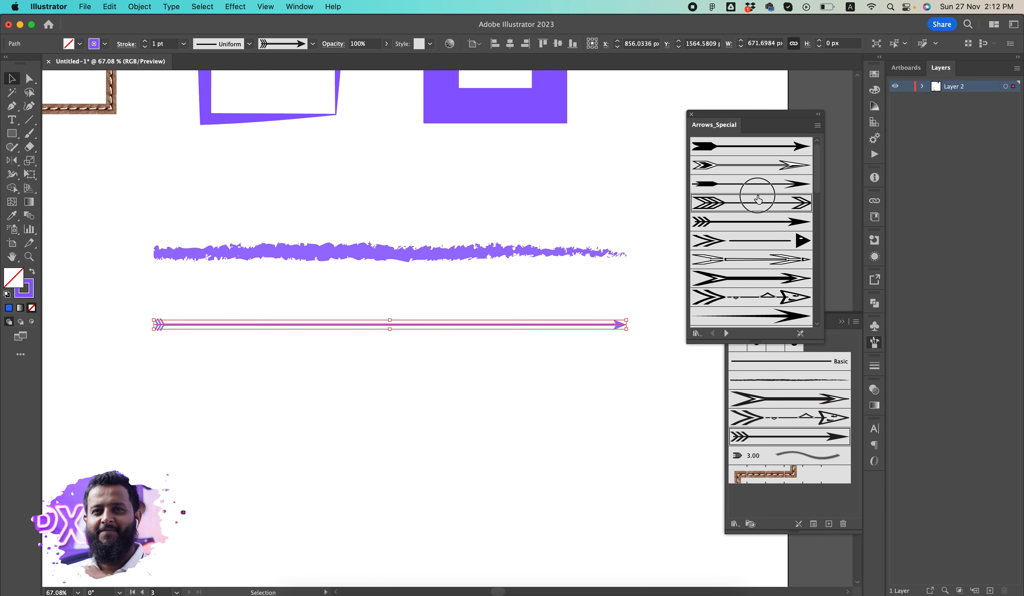
{"action": "left_click", "coordinate": [756, 241]}
{"action": "left_click", "coordinate": [755, 280]}
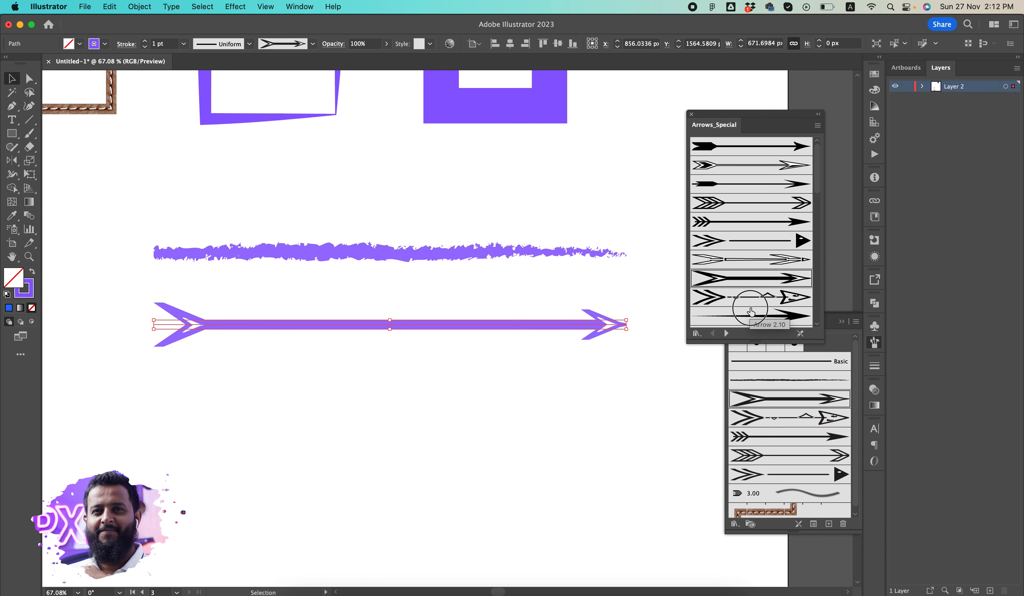
{"action": "left_click", "coordinate": [750, 312]}
Try the red arrow brush, apply the black pointing-hand brush to the lower line and close the arrow library
{"action": "scroll", "coordinate": [752, 310], "scroll_direction": "down", "scroll_amount": 5}
{"action": "left_click", "coordinate": [760, 203]}
{"action": "left_click", "coordinate": [518, 417]}
{"action": "left_click", "coordinate": [762, 283]}
{"action": "left_click", "coordinate": [525, 311]}
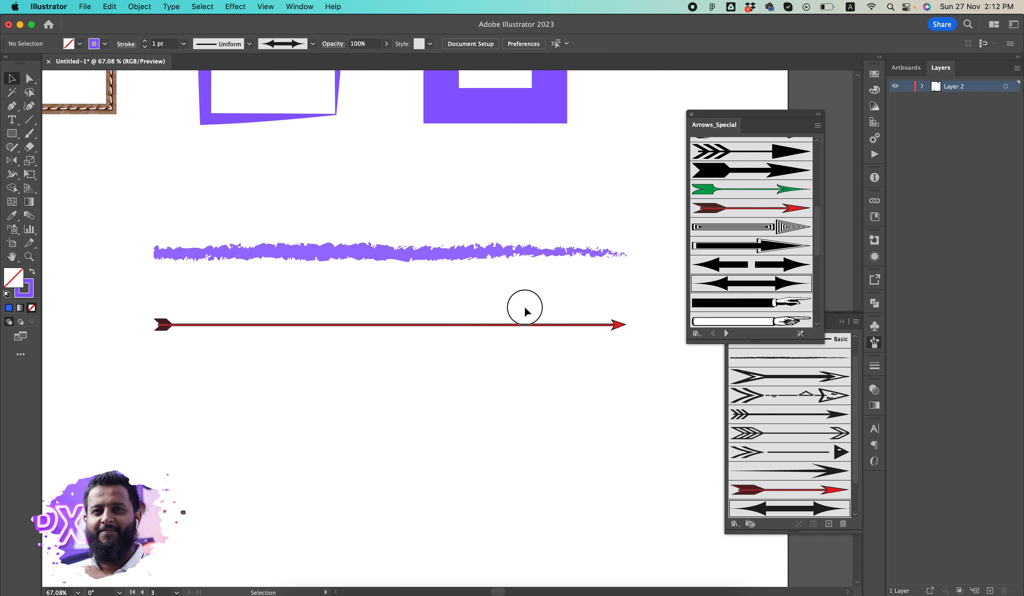
{"action": "left_click", "coordinate": [780, 304]}
{"action": "scroll", "coordinate": [731, 319], "scroll_direction": "down", "scroll_amount": 2}
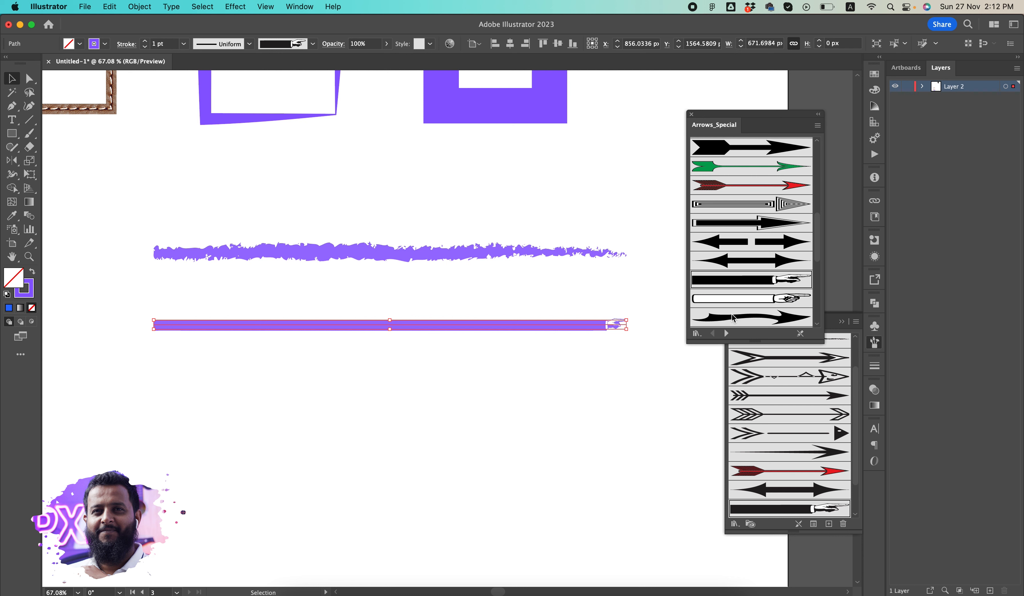
{"action": "left_click", "coordinate": [692, 114]}
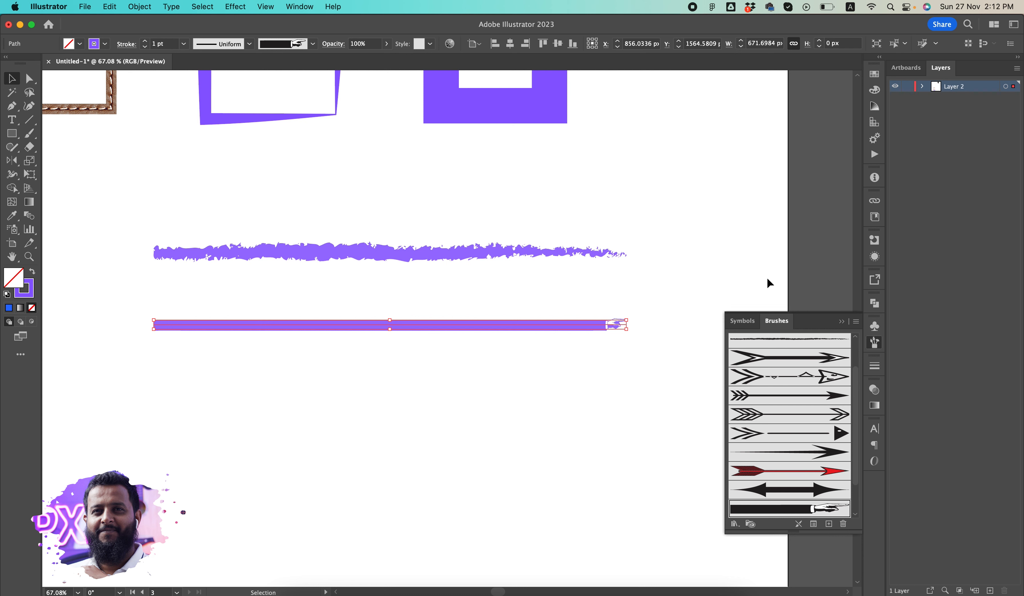
Open the Borders_Decorative brush library and enlarge it to show more border brushes
{"action": "left_click", "coordinate": [856, 323]}
{"action": "mouse_move", "coordinate": [958, 540]}
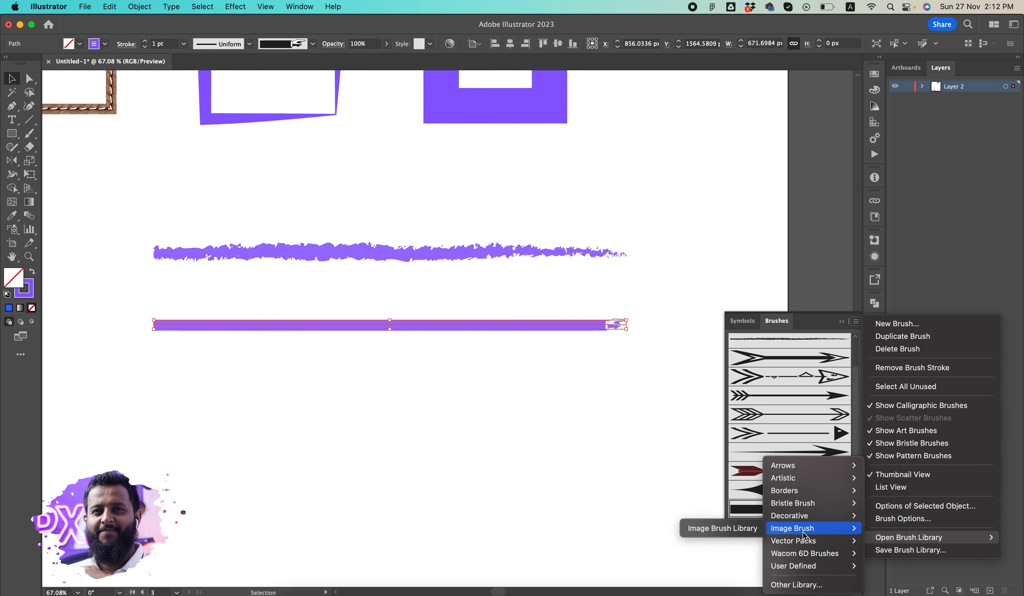
{"action": "mouse_move", "coordinate": [805, 493]}
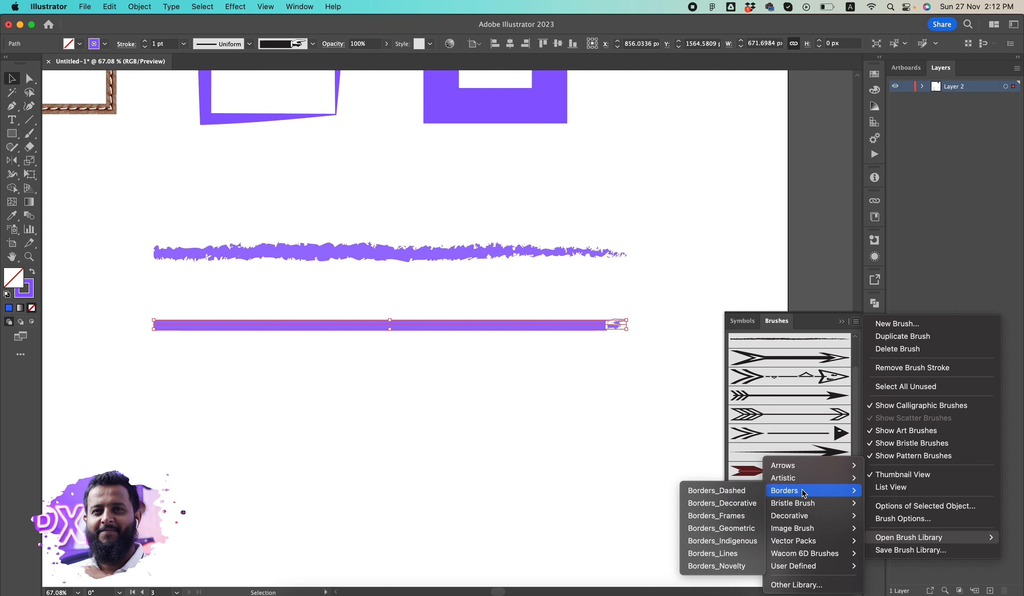
{"action": "left_click", "coordinate": [732, 509]}
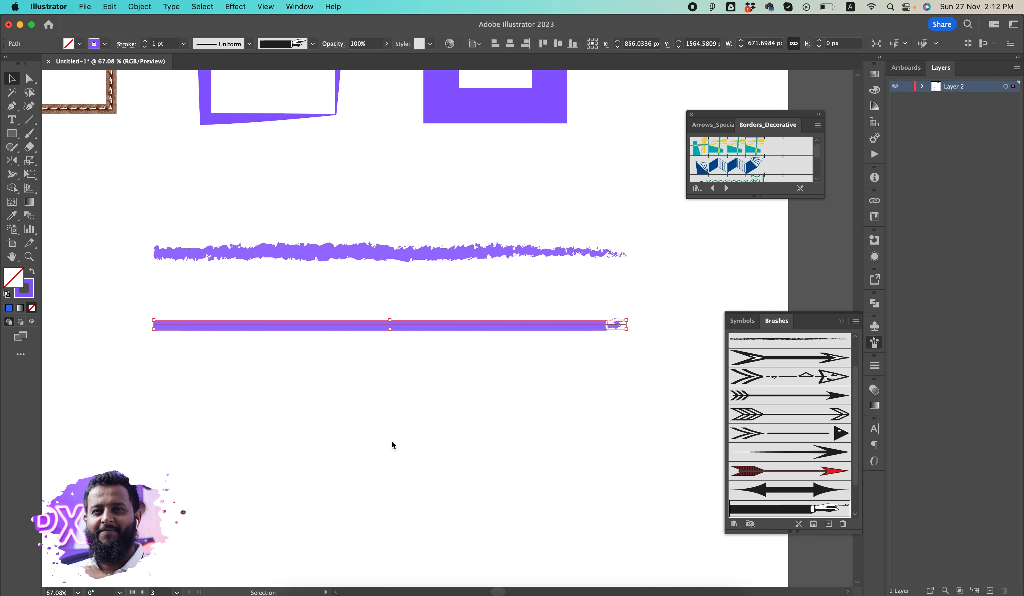
{"action": "left_click_drag", "start_coordinate": [766, 203], "coordinate": [757, 325]}
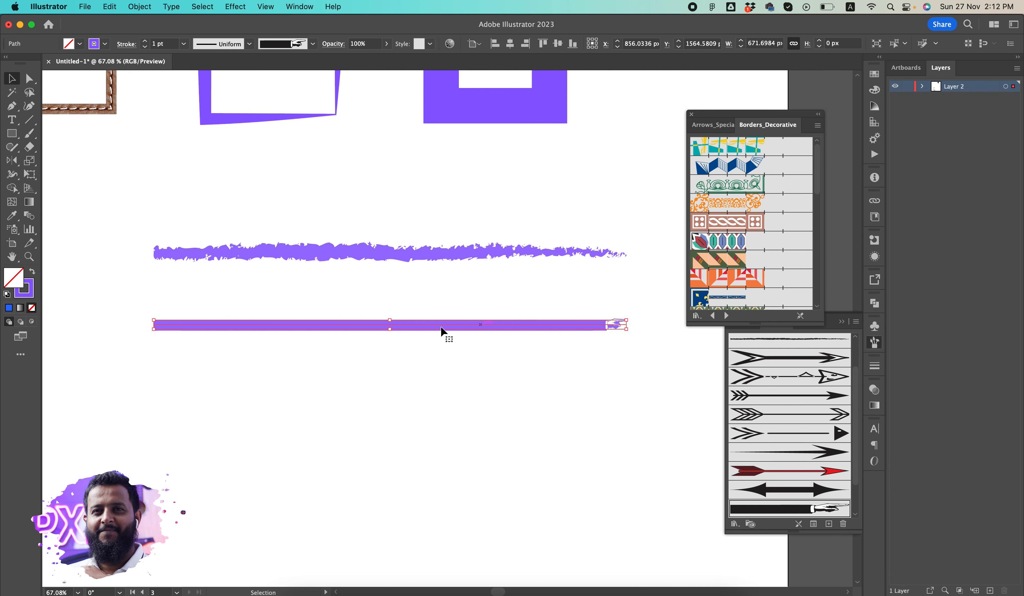
Delete both brushed horizontal lines below the Align Stroke squares
{"action": "left_click_drag", "start_coordinate": [408, 326], "coordinate": [352, 327]}
{"action": "left_click_drag", "start_coordinate": [327, 363], "coordinate": [478, 260]}
{"action": "scroll", "coordinate": [201, 382], "scroll_direction": "down", "scroll_amount": 5}
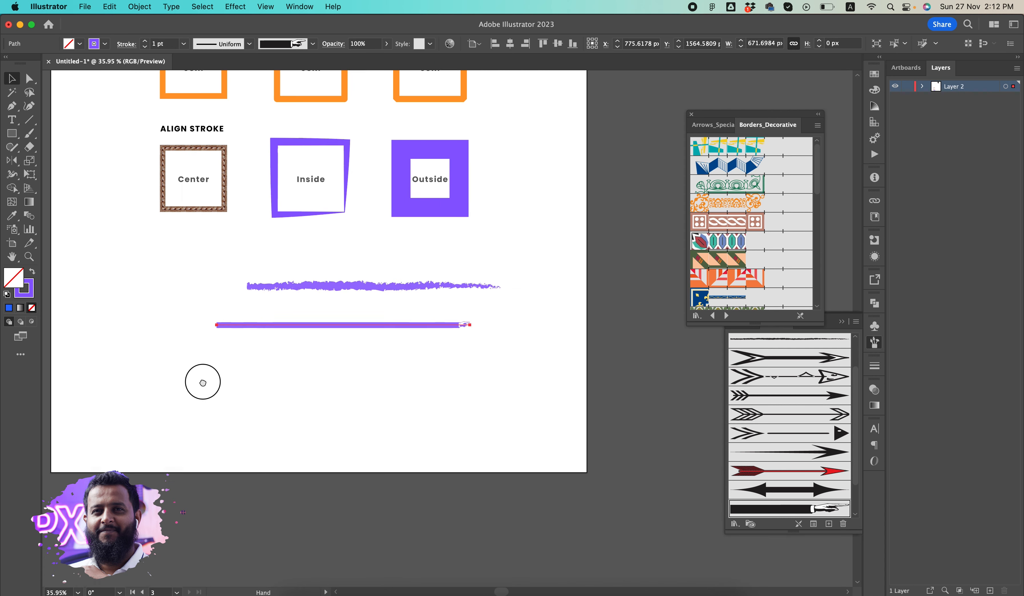
{"action": "left_click_drag", "start_coordinate": [200, 381], "coordinate": [161, 408]}
{"action": "mouse_move", "coordinate": [170, 305]}
{"action": "left_mouse_down"}
{"action": "mouse_move", "coordinate": [407, 359]}
{"action": "mouse_move", "coordinate": [213, 347]}
{"action": "left_mouse_up"}
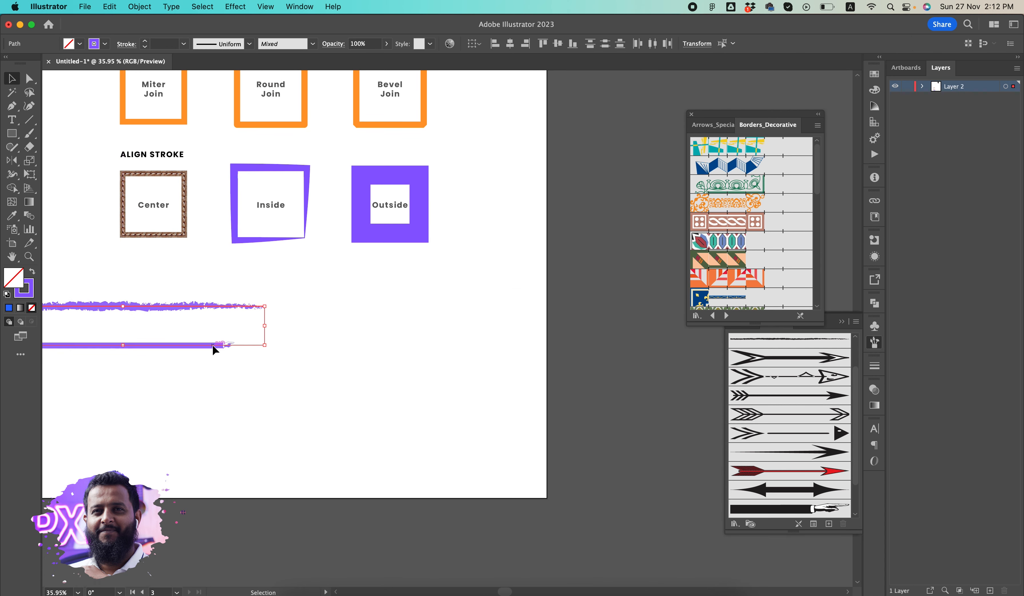
{"action": "key", "text": "Delete"}
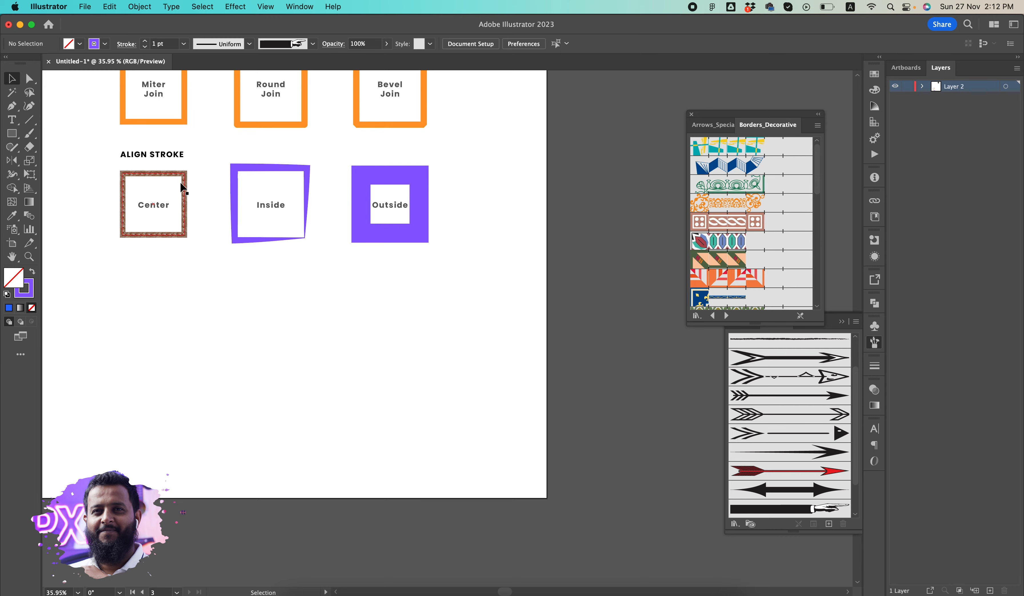
Place the stitched square in the blank area below the Align Stroke row and enlarge it to about 293 × 377 px
{"action": "left_click_drag", "start_coordinate": [182, 184], "coordinate": [279, 334]}
{"action": "left_click_drag", "start_coordinate": [258, 388], "coordinate": [405, 361]}
{"action": "left_click_drag", "start_coordinate": [405, 361], "coordinate": [558, 246]}
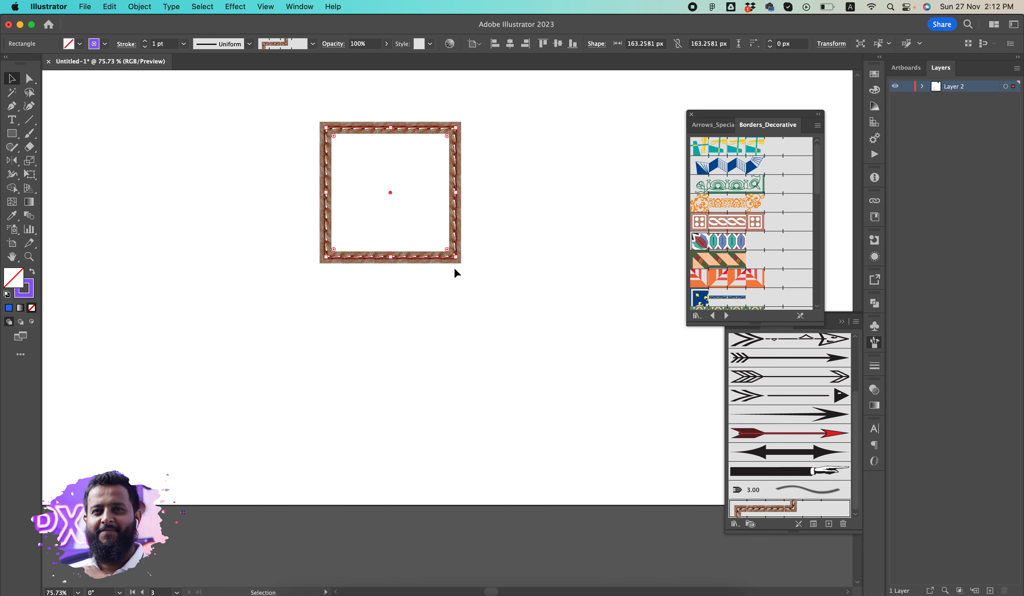
{"action": "left_click_drag", "start_coordinate": [457, 257], "coordinate": [560, 428]}
{"action": "left_click_drag", "start_coordinate": [535, 261], "coordinate": [432, 326]}
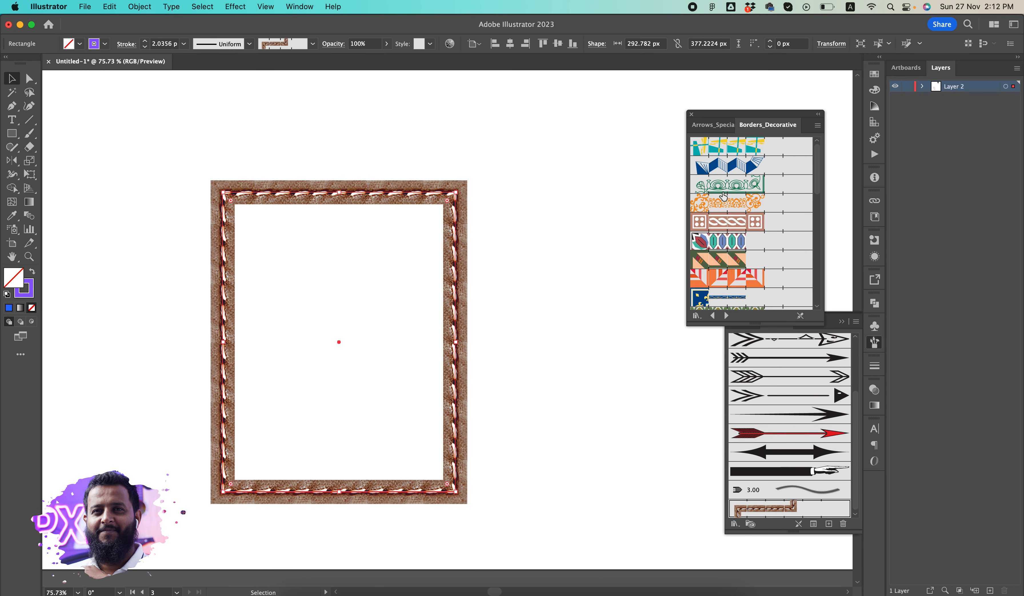
Try the braided, orange scroll, green swirl and teal-yellow border brushes on the rectangle, and apply the blue folded-ribbon brush
{"action": "left_click", "coordinate": [741, 228]}
{"action": "left_click", "coordinate": [741, 203]}
{"action": "left_click", "coordinate": [741, 185]}
{"action": "left_click", "coordinate": [740, 147]}
{"action": "left_click", "coordinate": [742, 165]}
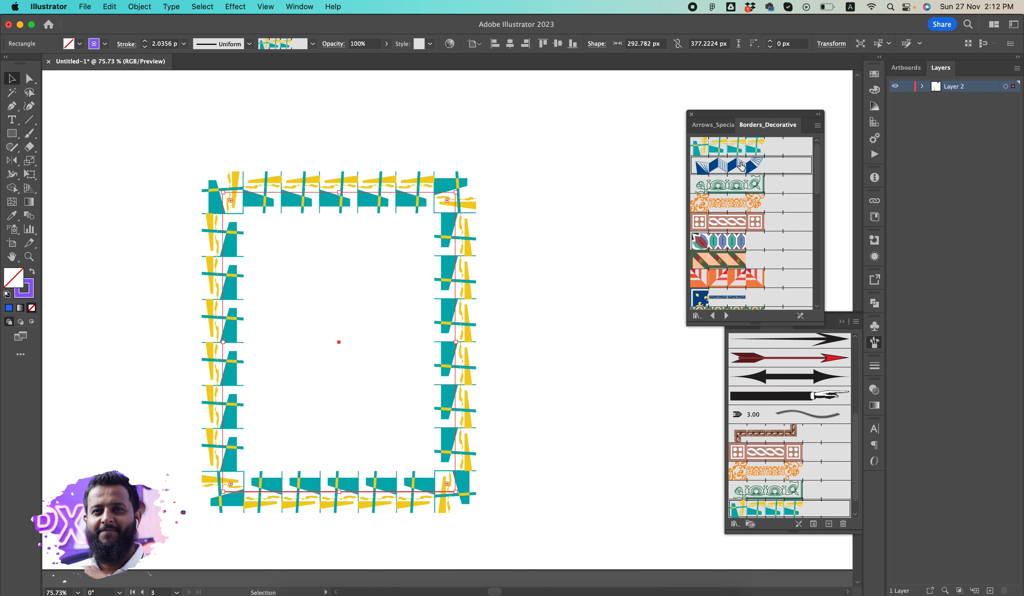
Reposition the ribbon-bordered rectangle and enlarge it to about 465 × 452 px
{"action": "left_click_drag", "start_coordinate": [450, 278], "coordinate": [442, 201]}
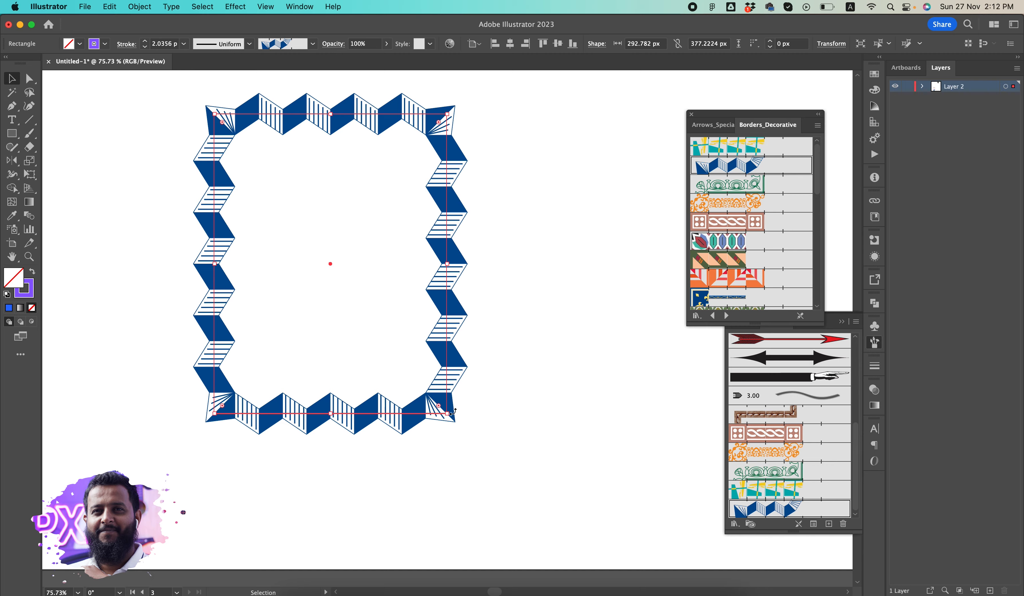
{"action": "left_click_drag", "start_coordinate": [449, 409], "coordinate": [580, 470]}
{"action": "left_click_drag", "start_coordinate": [571, 374], "coordinate": [455, 515]}
{"action": "left_click_drag", "start_coordinate": [440, 290], "coordinate": [375, 272]}
{"action": "left_click_drag", "start_coordinate": [437, 314], "coordinate": [484, 334]}
Try the coloured leaf, gemstone, teal ornament and green vine border brushes on the enlarged rectangle
{"action": "left_click", "coordinate": [701, 246]}
{"action": "scroll", "coordinate": [733, 249], "scroll_direction": "down", "scroll_amount": 5}
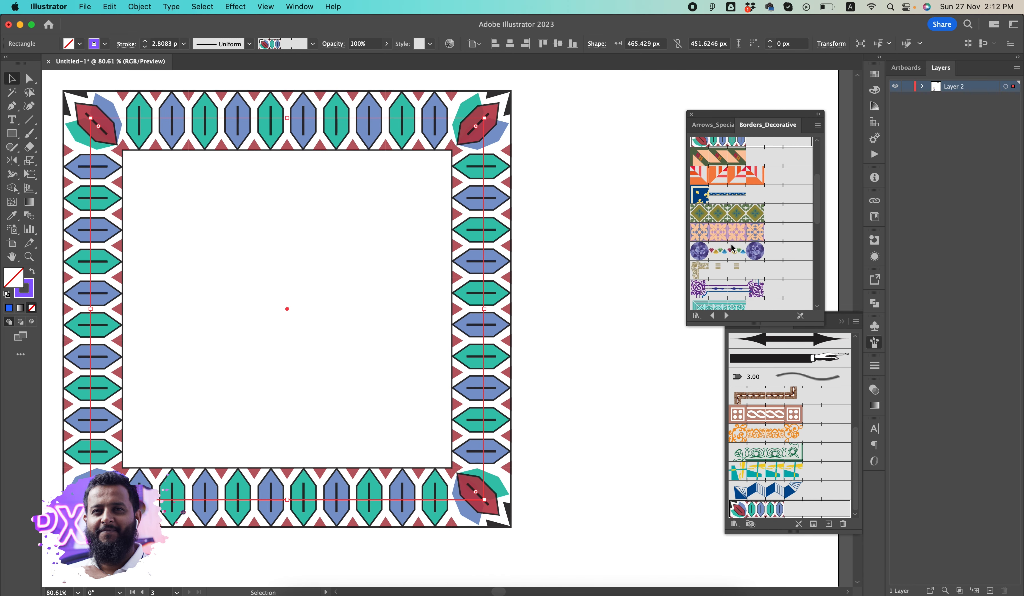
{"action": "left_click", "coordinate": [771, 253]}
{"action": "scroll", "coordinate": [740, 265], "scroll_direction": "down", "scroll_amount": 1}
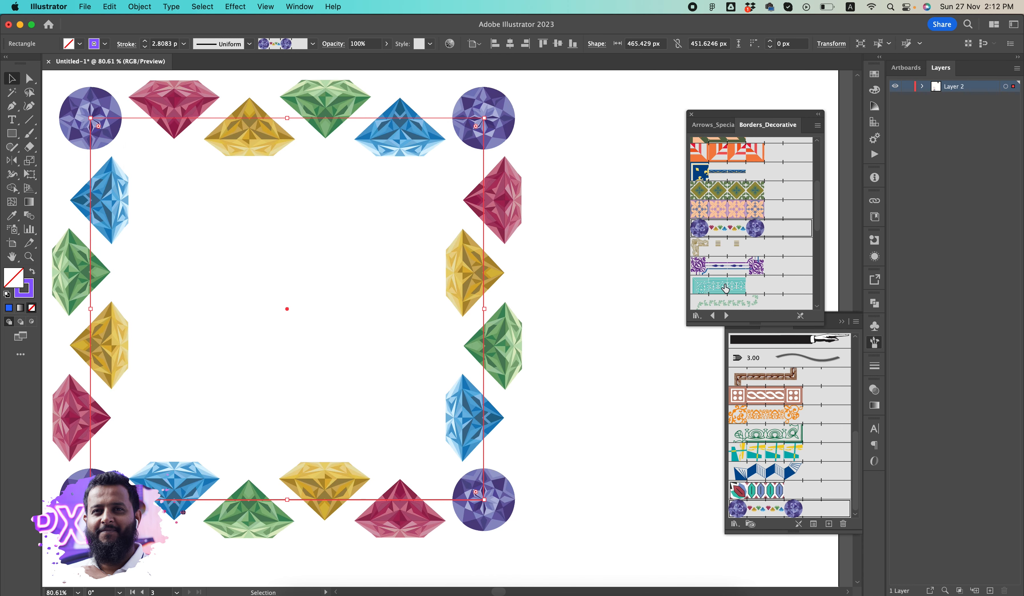
{"action": "left_click", "coordinate": [725, 288]}
{"action": "left_click", "coordinate": [727, 302]}
{"action": "scroll", "coordinate": [739, 250], "scroll_direction": "down", "scroll_amount": 6}
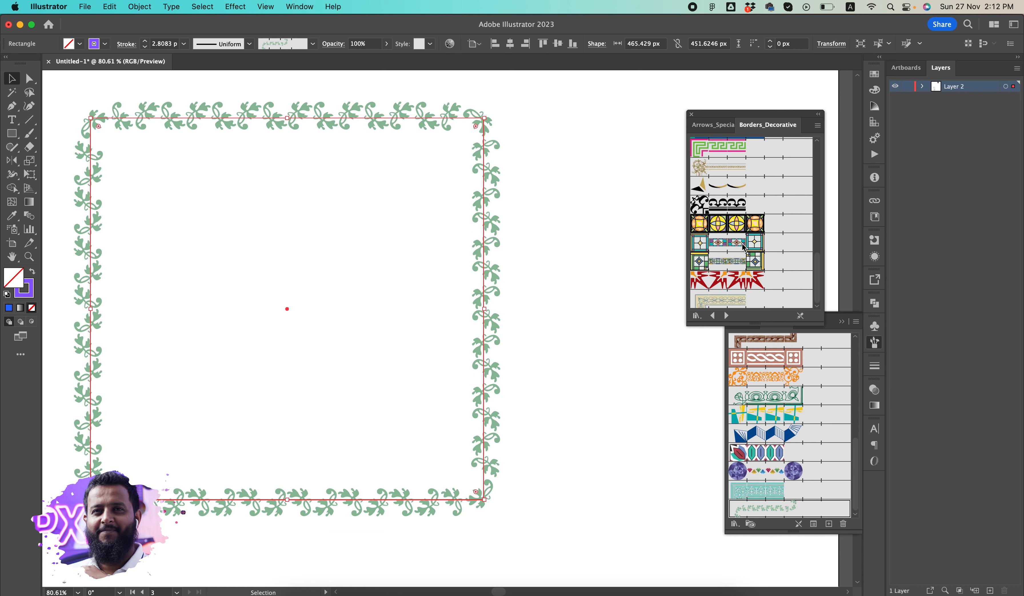
Compare the yellow stained-glass and red burst borders on the rectangle, and apply the teal-cornered stained-glass border brush
{"action": "left_click", "coordinate": [740, 224]}
{"action": "left_click", "coordinate": [739, 244]}
{"action": "left_click", "coordinate": [730, 279]}
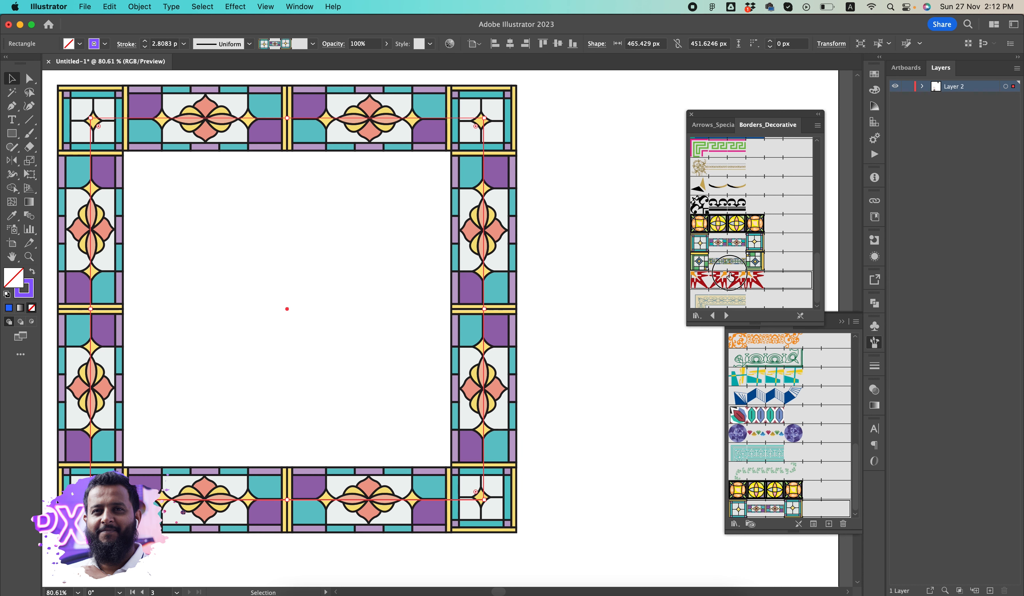
{"action": "left_click", "coordinate": [733, 251]}
Widen the stained-glass rectangle to about 584 px
{"action": "scroll", "coordinate": [354, 247], "scroll_direction": "left", "scroll_amount": 2}
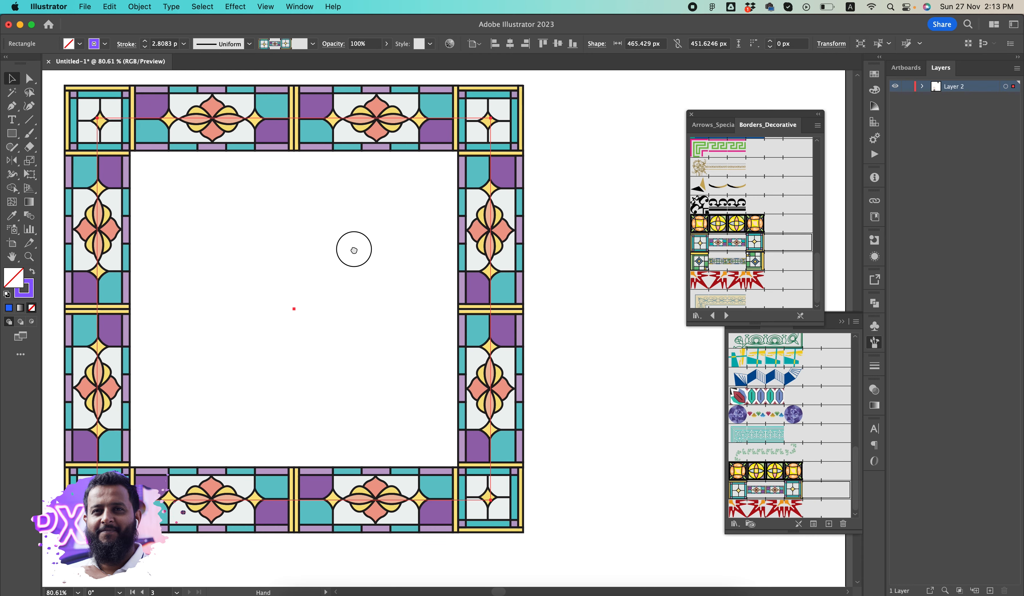
{"action": "left_click_drag", "start_coordinate": [497, 312], "coordinate": [595, 322]}
{"action": "left_click_drag", "start_coordinate": [564, 330], "coordinate": [530, 334]}
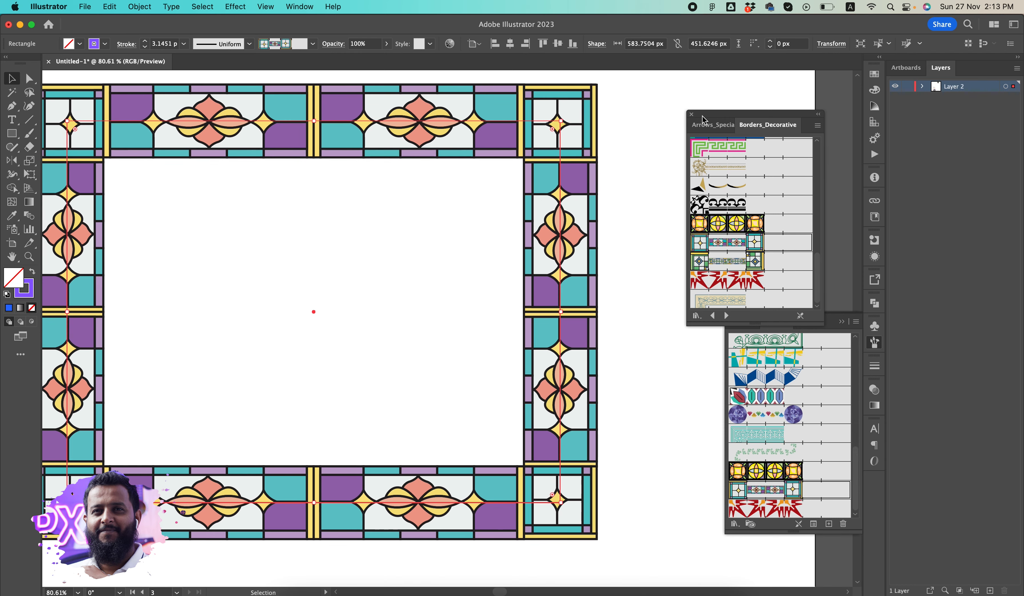
Close the decorative border library, open the Bristle Brush Library and enlarge it to show more brushes
{"action": "left_click", "coordinate": [691, 114]}
{"action": "left_click", "coordinate": [856, 322]}
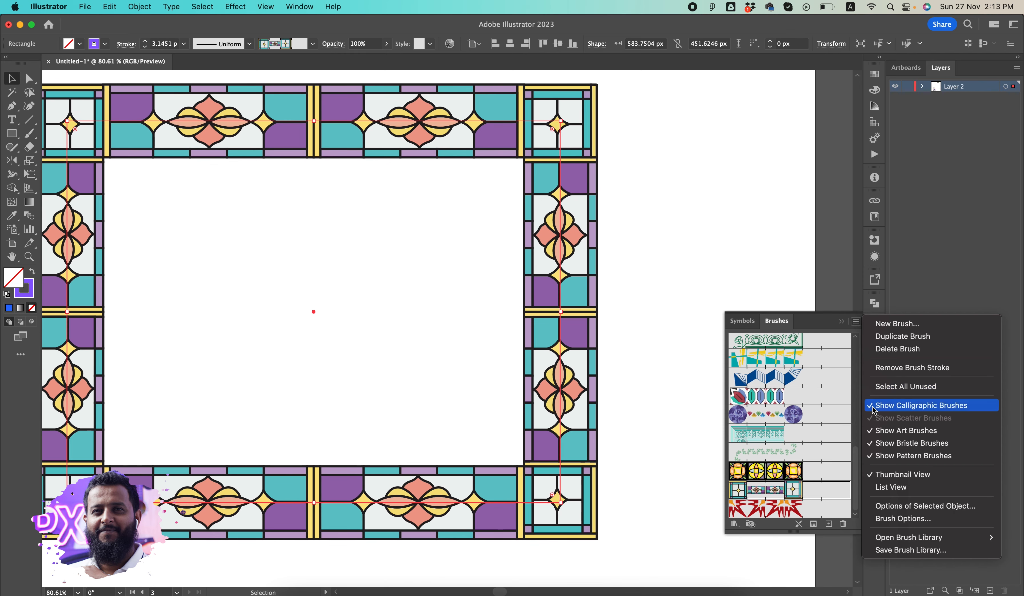
{"action": "mouse_move", "coordinate": [815, 530]}
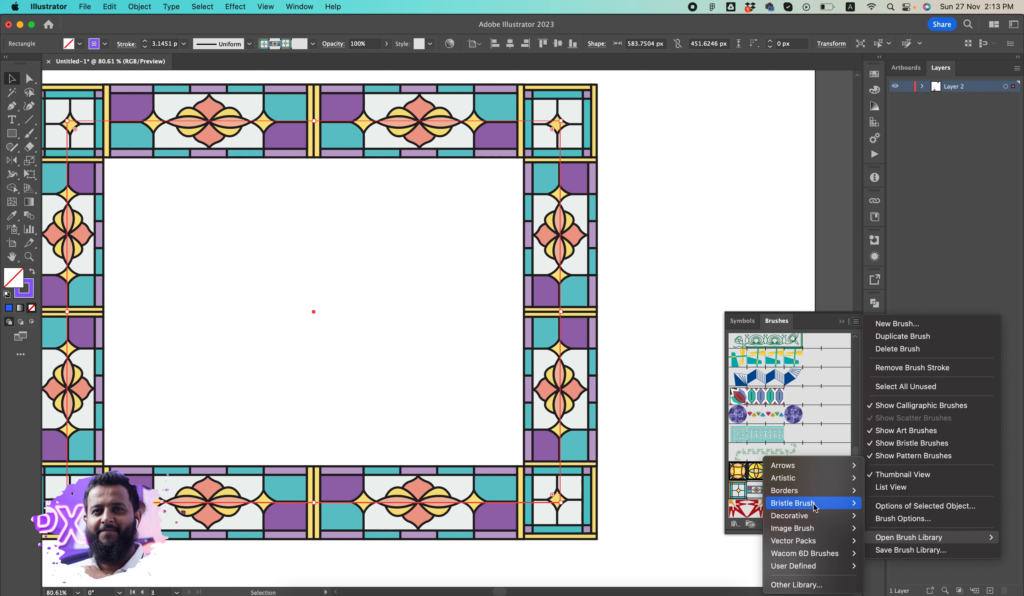
{"action": "left_click", "coordinate": [720, 528]}
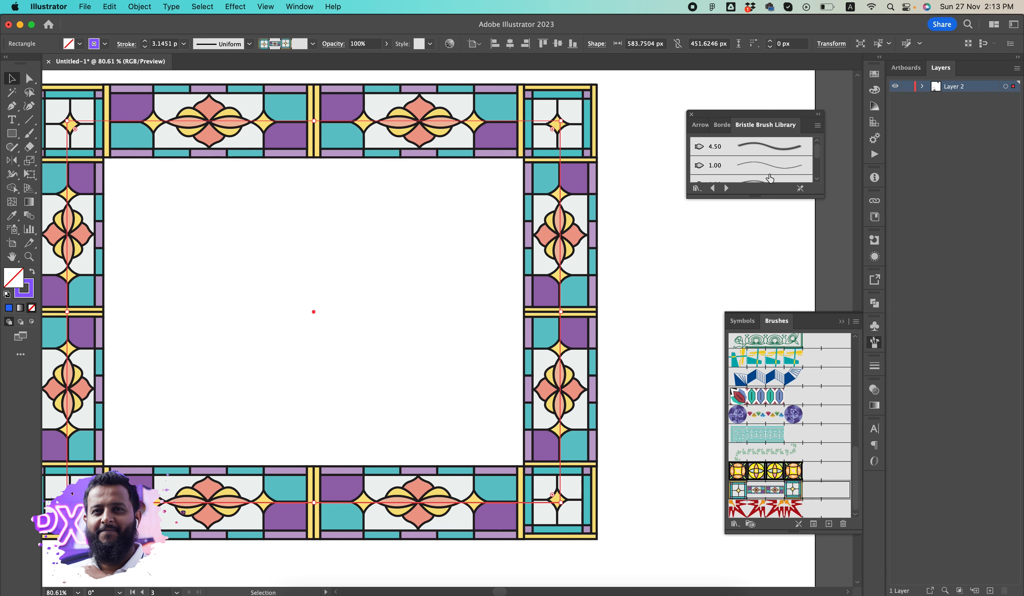
{"action": "left_click_drag", "start_coordinate": [758, 196], "coordinate": [758, 329]}
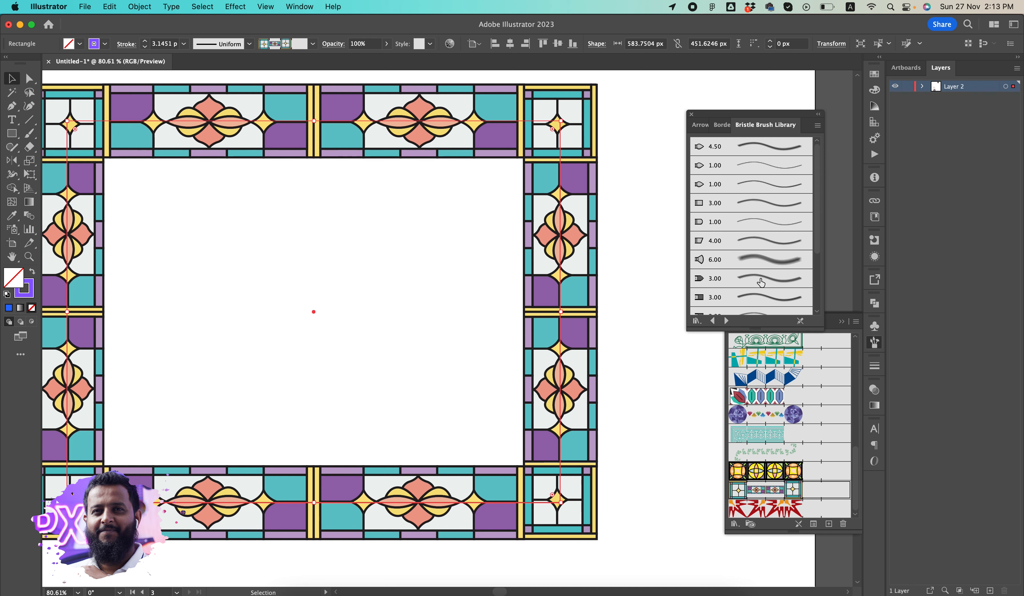
Try the 3.00 bristle brush on the rectangle, apply the 6.00 bristle brush and deselect the rectangle
{"action": "left_click", "coordinate": [774, 263]}
{"action": "left_click", "coordinate": [788, 205]}
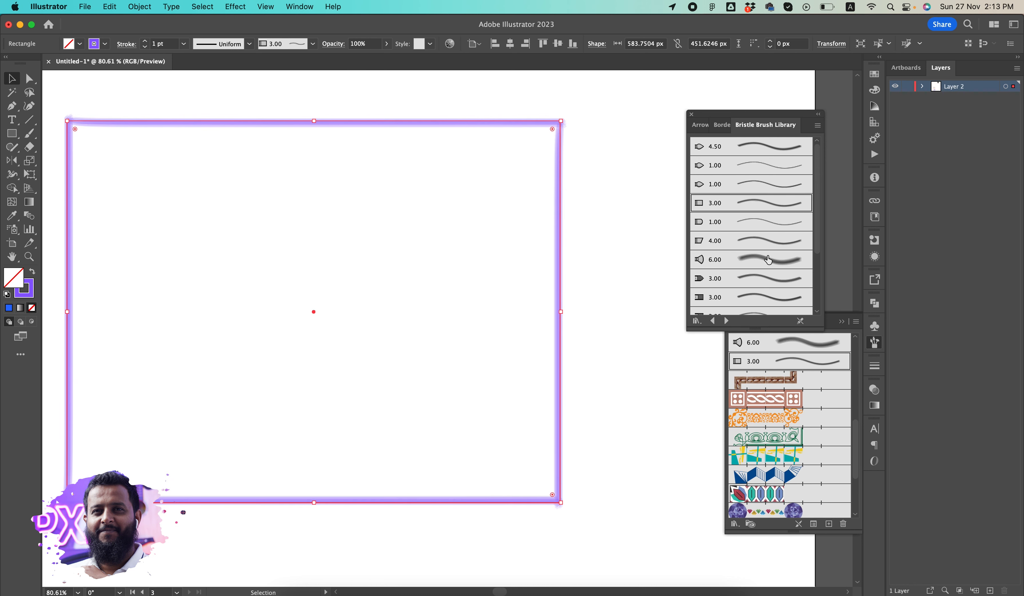
{"action": "scroll", "coordinate": [769, 264], "scroll_direction": "down", "scroll_amount": 1}
{"action": "left_click", "coordinate": [773, 239]}
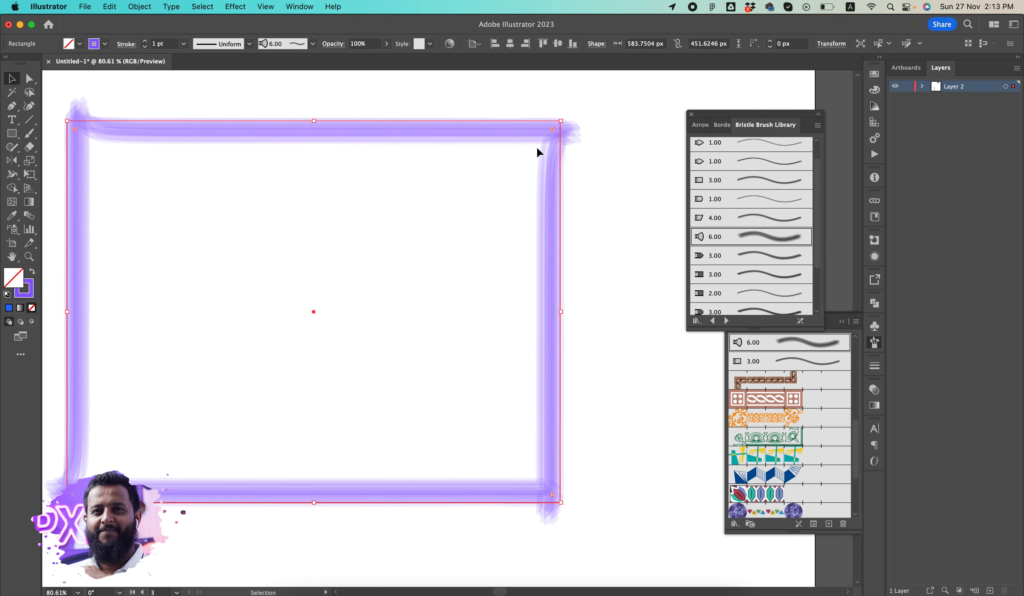
{"action": "left_click", "coordinate": [393, 253]}
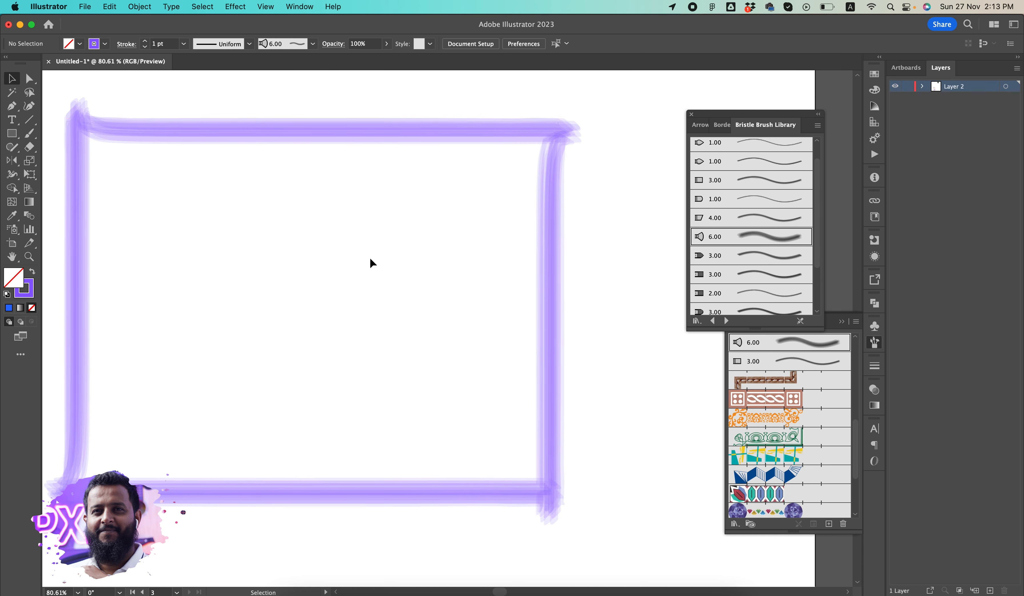
Paint a wavy freehand stroke about 393 × 154 px inside the rectangle with the Paintbrush tool
{"action": "key", "text": "b"}
{"action": "mouse_move", "coordinate": [182, 270]}
{"action": "left_mouse_down"}
{"action": "mouse_move", "coordinate": [216, 304]}
{"action": "mouse_move", "coordinate": [293, 244]}
{"action": "mouse_move", "coordinate": [335, 238]}
{"action": "mouse_move", "coordinate": [336, 309]}
{"action": "mouse_move", "coordinate": [439, 250]}
{"action": "mouse_move", "coordinate": [446, 341]}
{"action": "mouse_move", "coordinate": [490, 333]}
{"action": "mouse_move", "coordinate": [533, 275]}
{"action": "left_mouse_up"}
{"action": "key", "text": "v"}
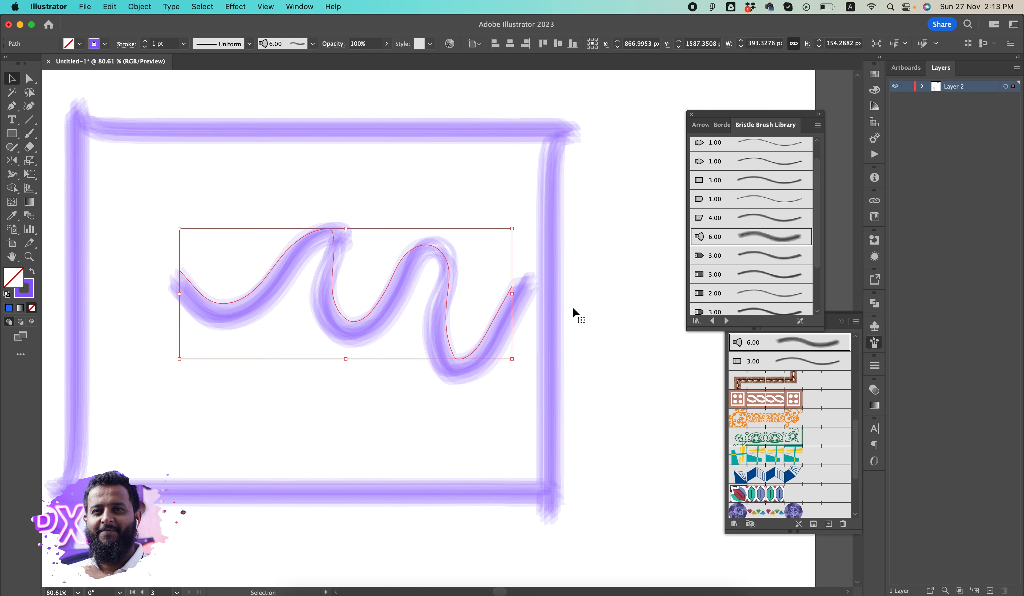
Try the 1.00 bristle brush on the wavy stroke and apply the braided red-brown border brush to it
{"action": "left_click", "coordinate": [778, 200]}
{"action": "scroll", "coordinate": [775, 258], "scroll_direction": "down", "scroll_amount": 3}
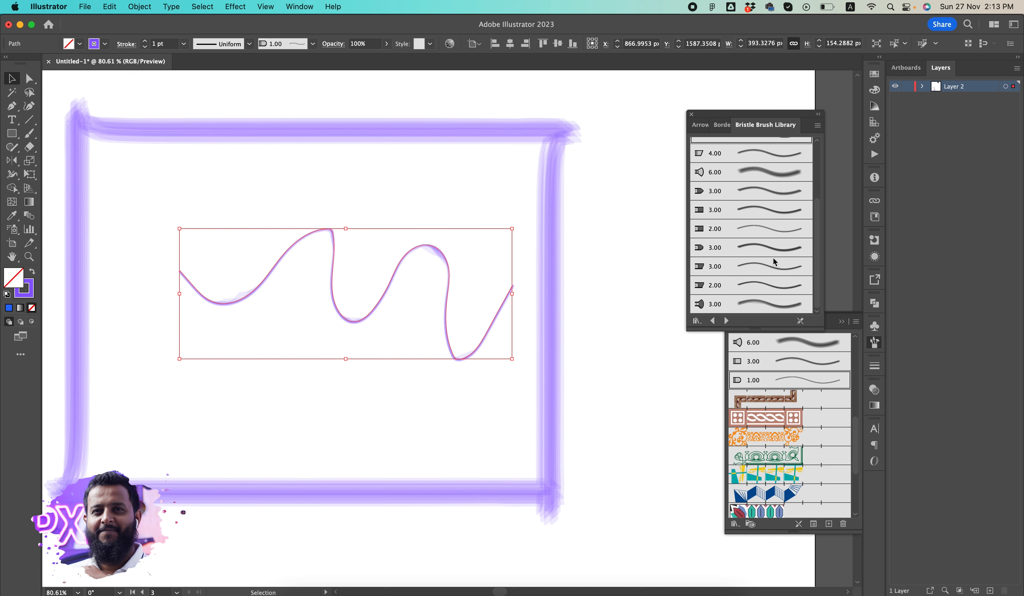
{"action": "left_click", "coordinate": [778, 416]}
Delete the purple bristle-brushed rectangle around the wavy stroke
{"action": "left_click", "coordinate": [533, 391]}
{"action": "scroll", "coordinate": [487, 362], "scroll_direction": "down", "scroll_amount": 5}
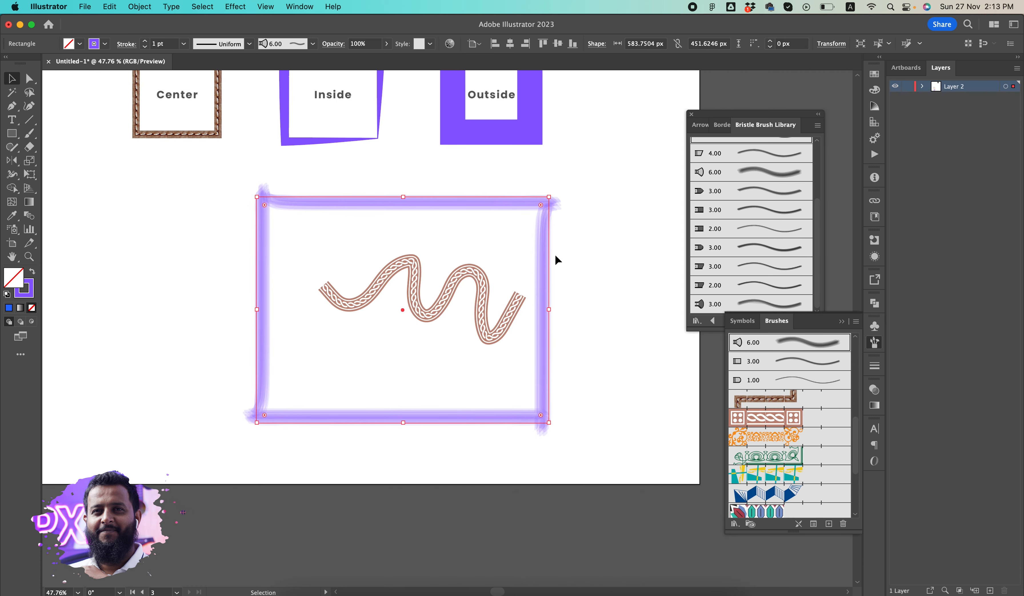
{"action": "left_click_drag", "start_coordinate": [611, 238], "coordinate": [432, 320]}
{"action": "left_click", "coordinate": [595, 306]}
{"action": "left_click", "coordinate": [542, 295]}
{"action": "key", "text": "Delete"}
Move the braided wavy stroke within the blank area beneath the Align Stroke squares
{"action": "left_click_drag", "start_coordinate": [495, 337], "coordinate": [354, 334]}
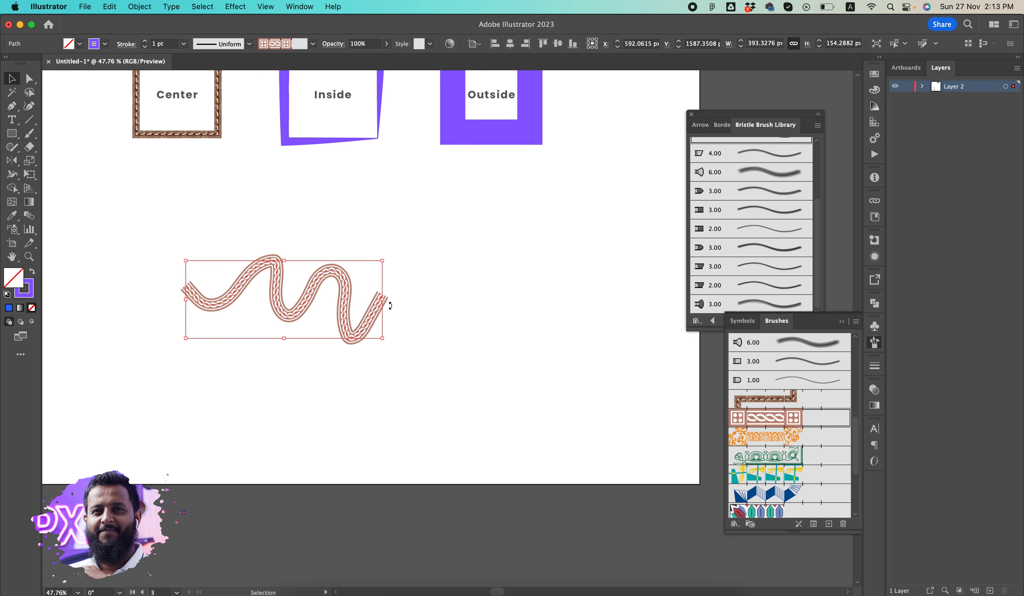
{"action": "key", "text": "a"}
{"action": "left_click_drag", "start_coordinate": [389, 297], "coordinate": [459, 261]}
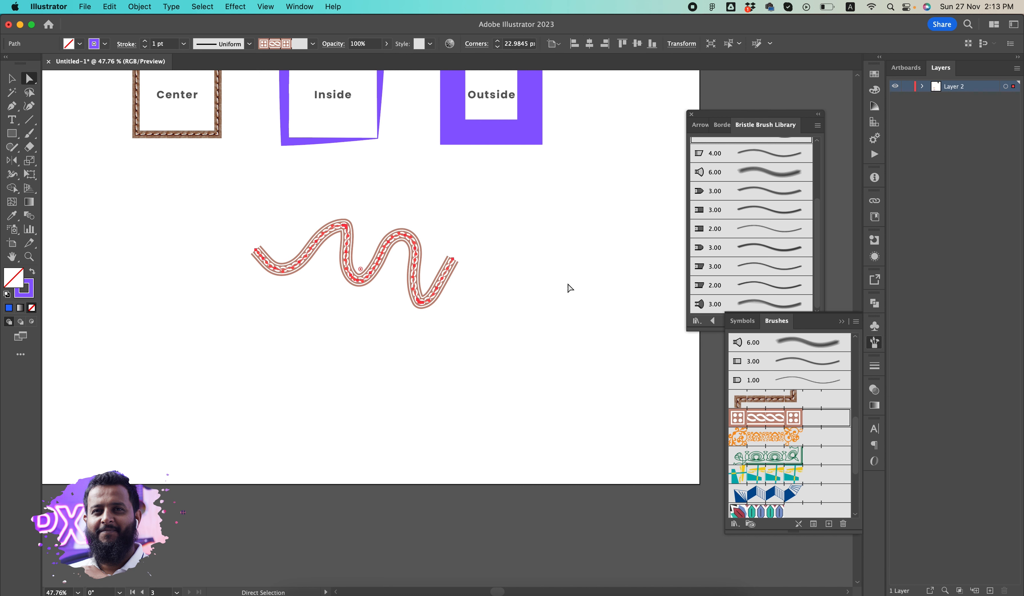
Apply the gemstone border brush to the wavy stroke and examine the bent gems up close
{"action": "scroll", "coordinate": [811, 428], "scroll_direction": "down", "scroll_amount": 1}
{"action": "scroll", "coordinate": [812, 427], "scroll_direction": "down", "scroll_amount": 4}
{"action": "left_click", "coordinate": [811, 428]}
{"action": "mouse_move", "coordinate": [355, 251]}
{"action": "left_mouse_down"}
{"action": "mouse_move", "coordinate": [450, 250]}
{"action": "mouse_move", "coordinate": [556, 321]}
{"action": "left_mouse_up"}
{"action": "left_click_drag", "start_coordinate": [529, 356], "coordinate": [240, 197]}
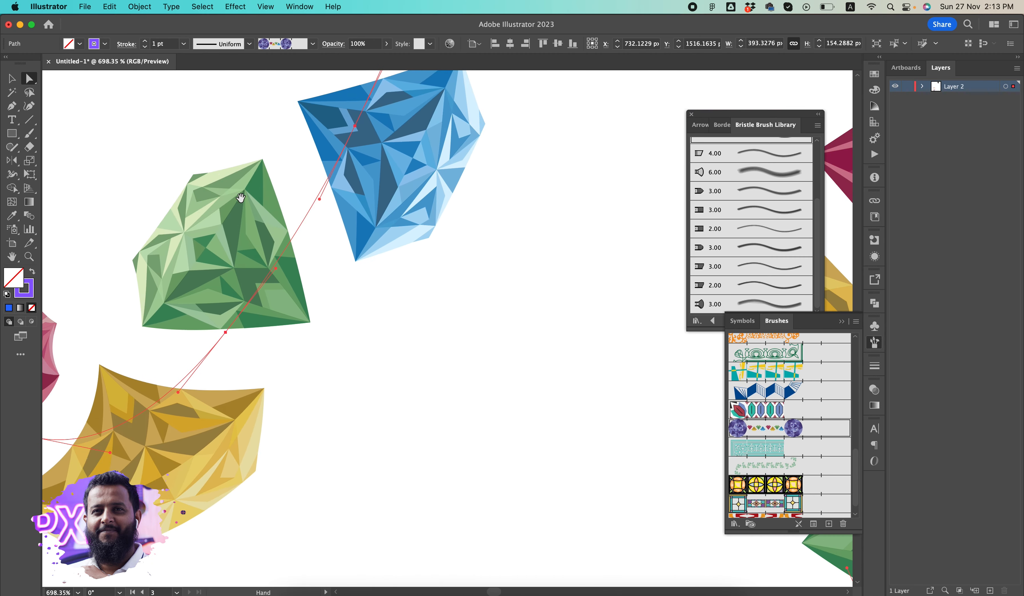
{"action": "left_click_drag", "start_coordinate": [404, 212], "coordinate": [7, 301]}
{"action": "left_click_drag", "start_coordinate": [343, 252], "coordinate": [284, 352]}
Move the gemstone wavy stroke down and to the left, to about X 649, Y 1572 px
{"action": "key", "text": "v"}
{"action": "left_click_drag", "start_coordinate": [388, 363], "coordinate": [332, 403]}
{"action": "scroll", "coordinate": [812, 474], "scroll_direction": "down", "scroll_amount": 1}
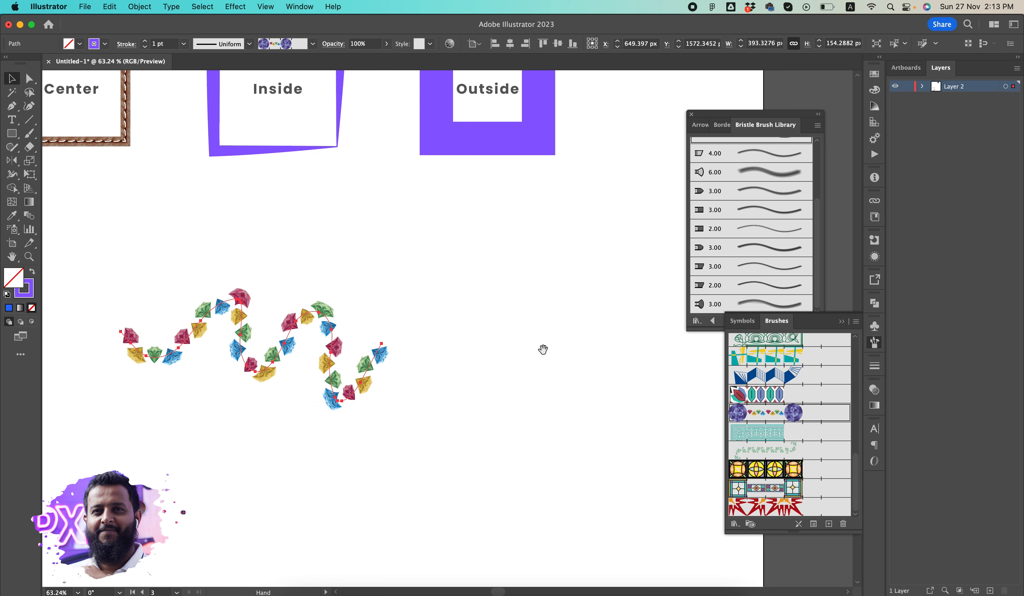
{"action": "left_click_drag", "start_coordinate": [542, 350], "coordinate": [567, 357]}
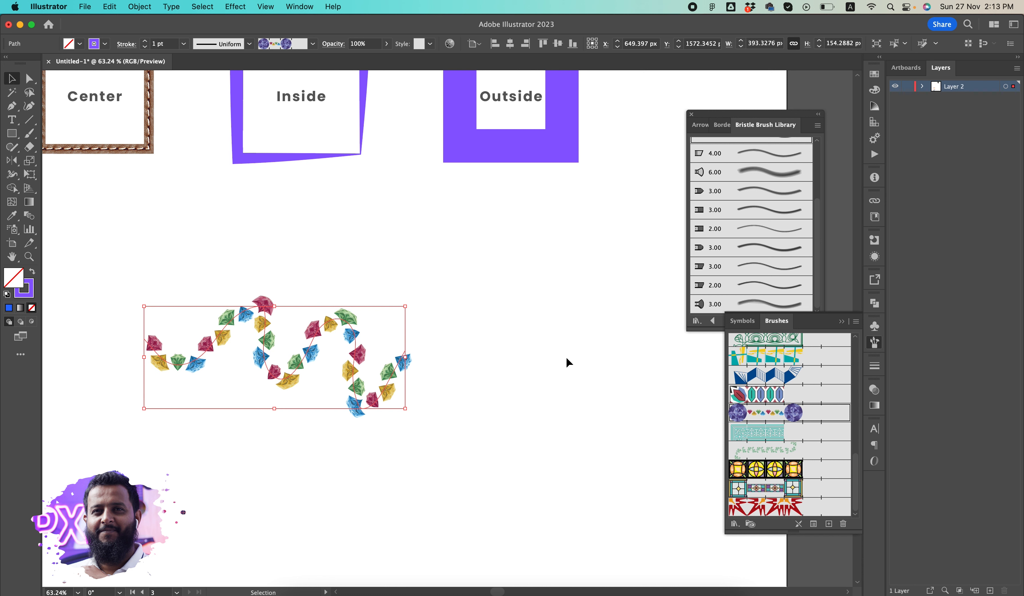